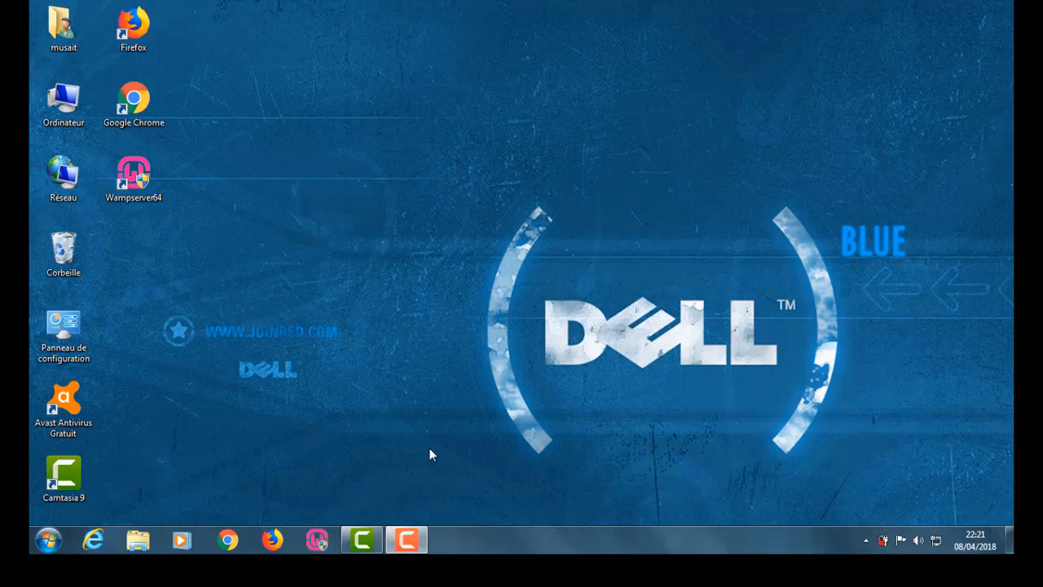
Find Wampserver64 by searching for "wamp" and launch it
{"action": "left_click", "coordinate": [48, 539]}
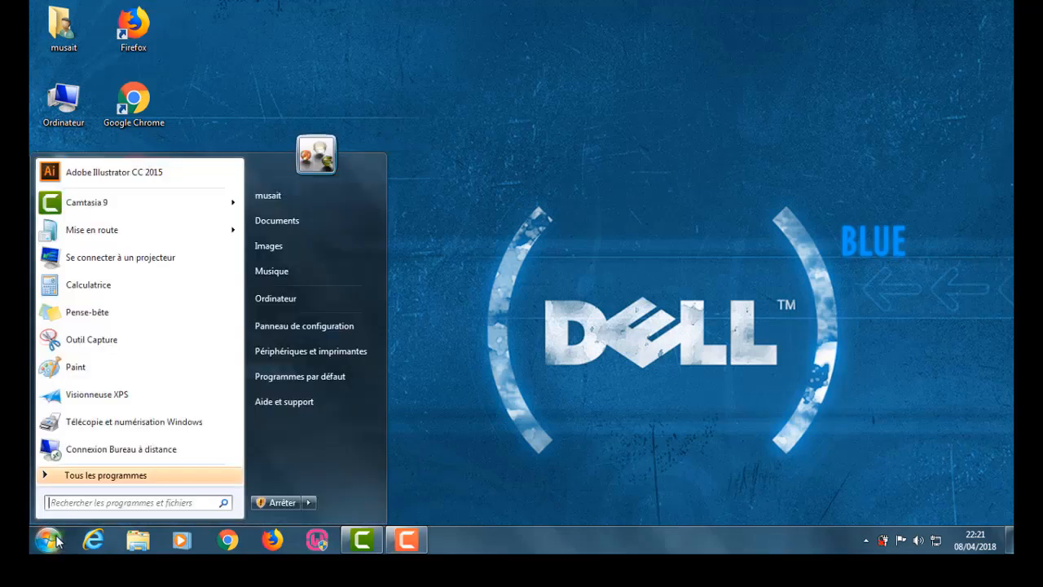
{"action": "type", "text": "wamp"}
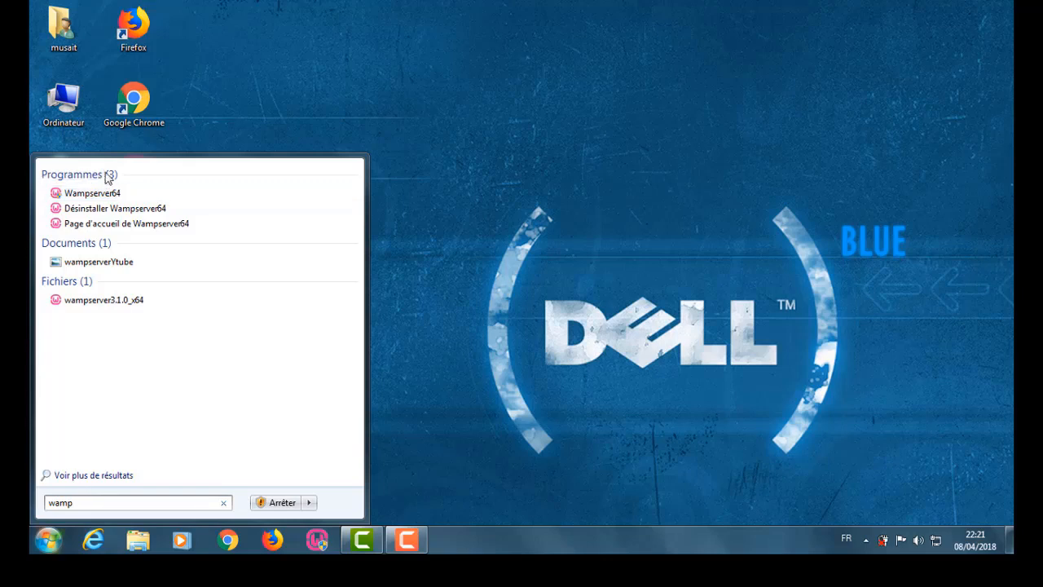
{"action": "left_click", "coordinate": [103, 194]}
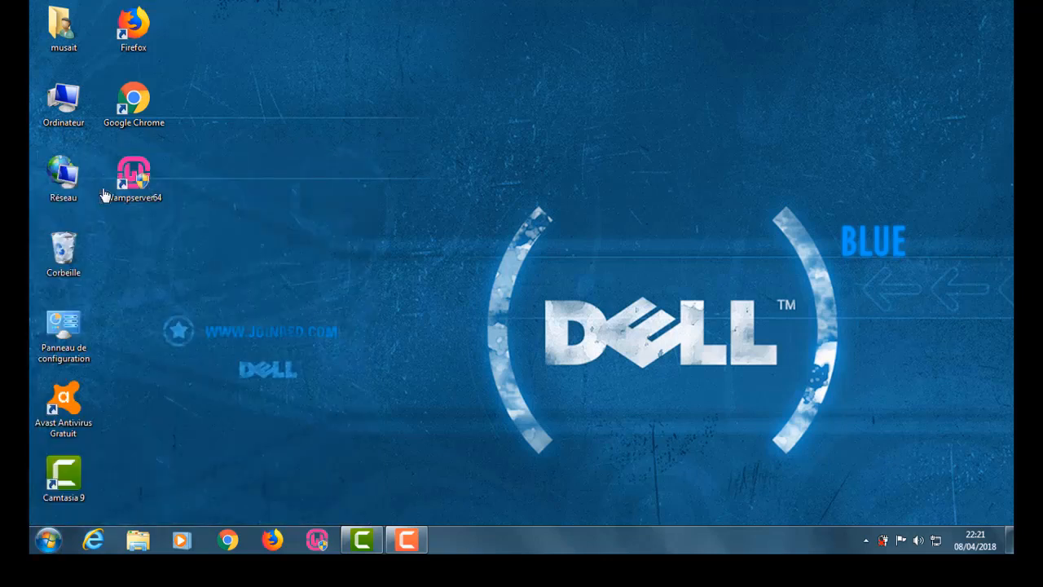
Display the running WampServer's service menu and look over its Apache options
{"action": "left_click", "coordinate": [865, 541]}
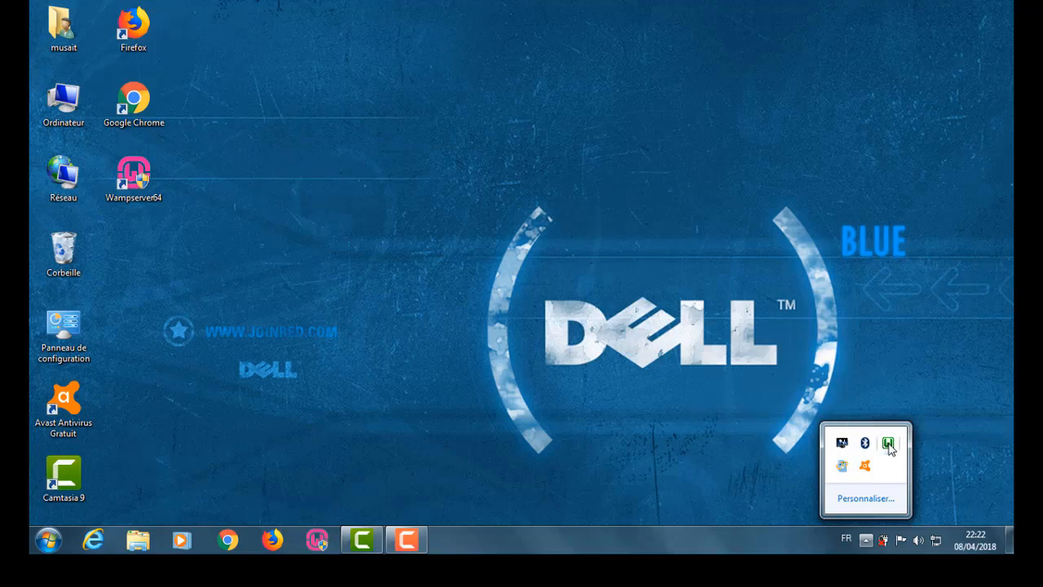
{"action": "left_click", "coordinate": [888, 444]}
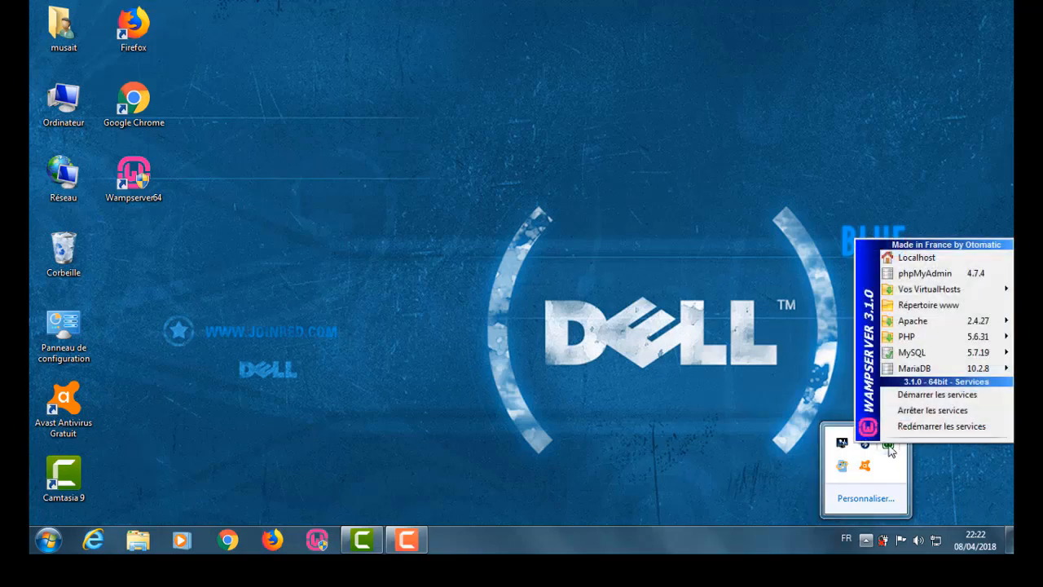
{"action": "left_click", "coordinate": [888, 445]}
{"action": "left_click", "coordinate": [888, 446]}
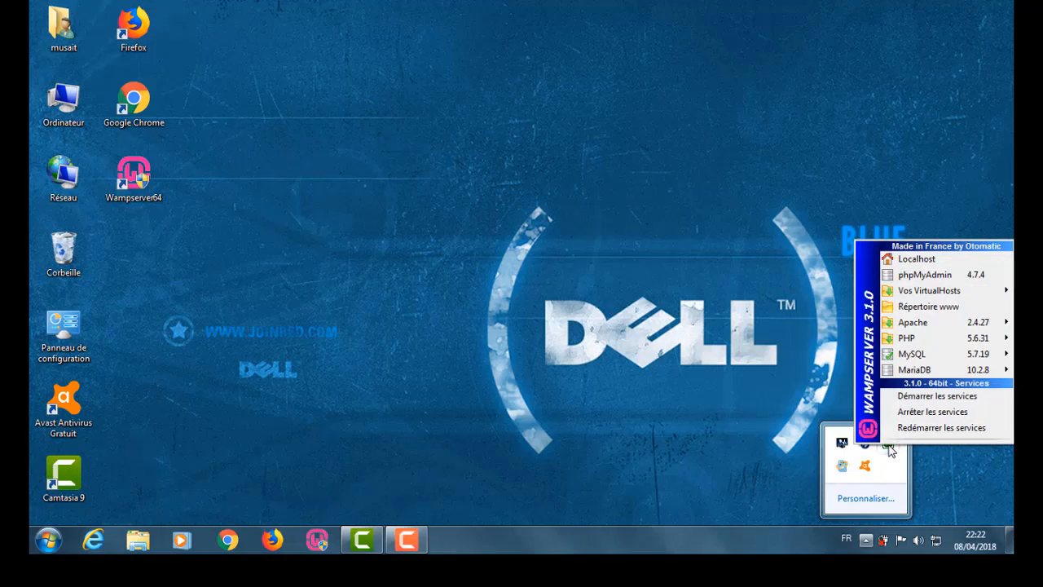
{"action": "mouse_move", "coordinate": [926, 325]}
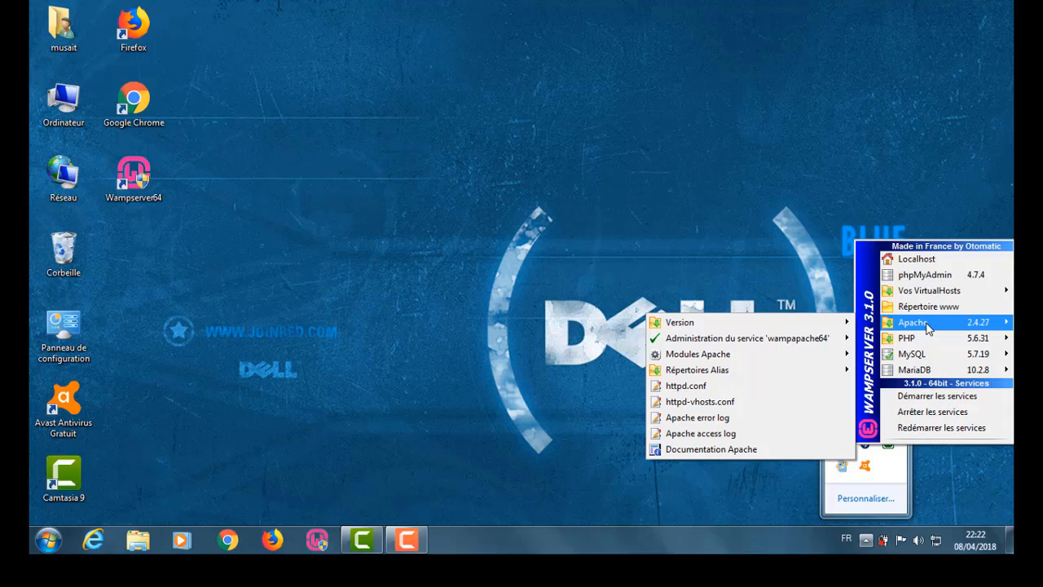
{"action": "left_click", "coordinate": [897, 469]}
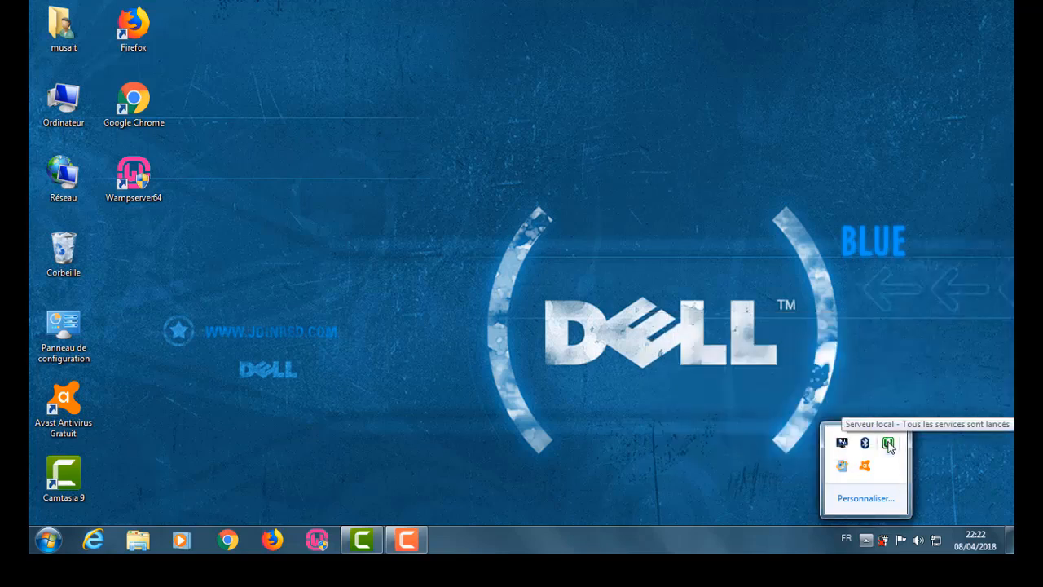
Run WampServer's port 80 test, read the report on what uses the port, and close the console
{"action": "right_click", "coordinate": [888, 444]}
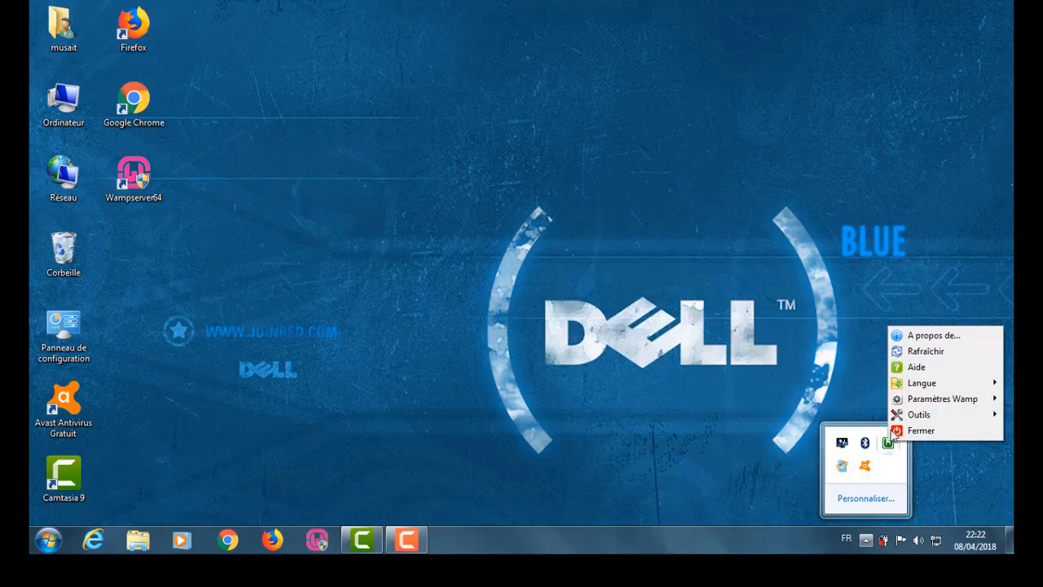
{"action": "mouse_move", "coordinate": [910, 417]}
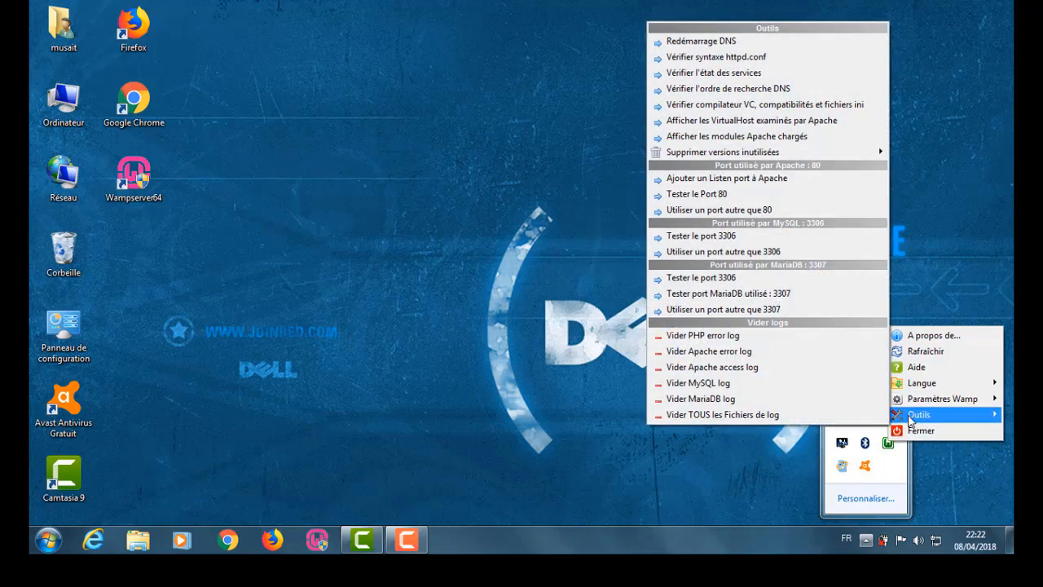
{"action": "left_click", "coordinate": [747, 196]}
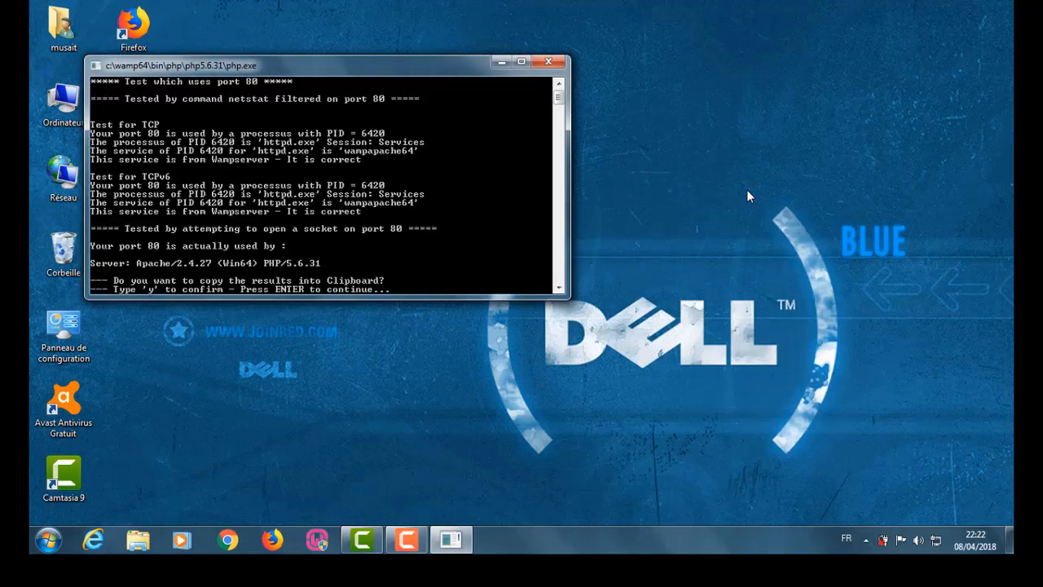
{"action": "scroll", "coordinate": [495, 229], "scroll_direction": "down", "scroll_amount": 1}
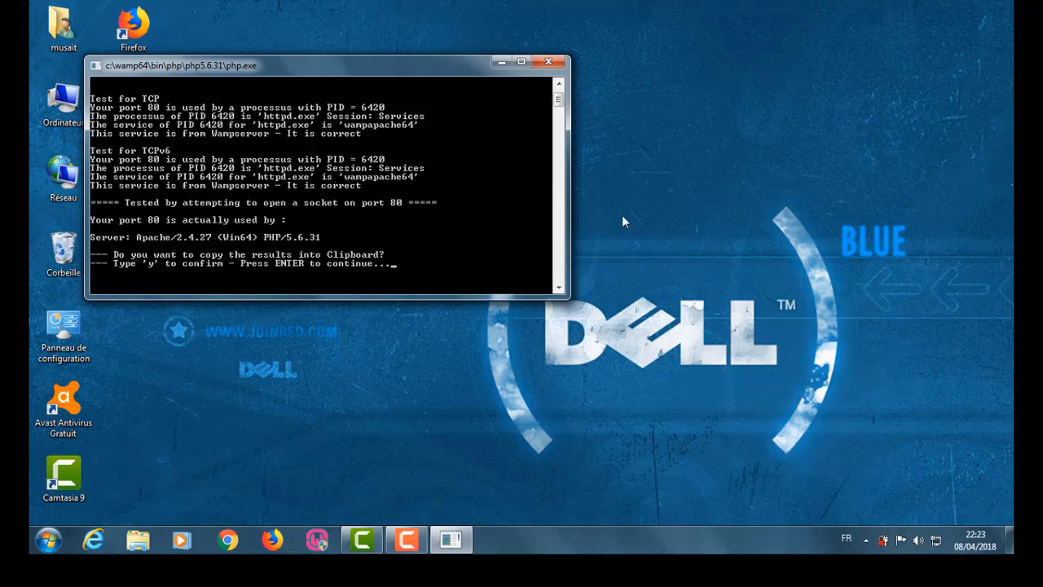
{"action": "left_click", "coordinate": [559, 65]}
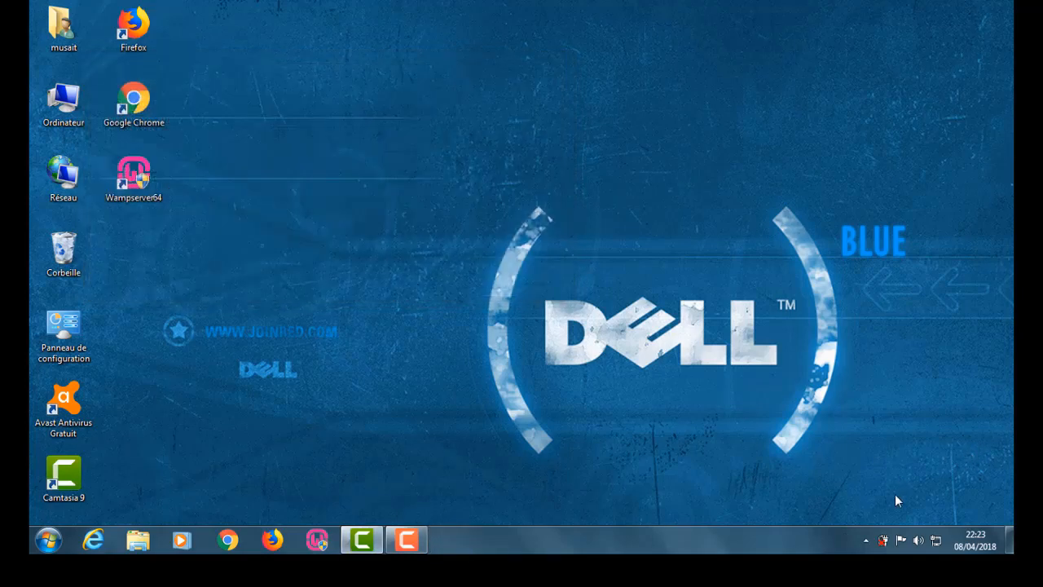
Repeat the port 80 test from the WampServer tools and close its result window
{"action": "left_click", "coordinate": [865, 539]}
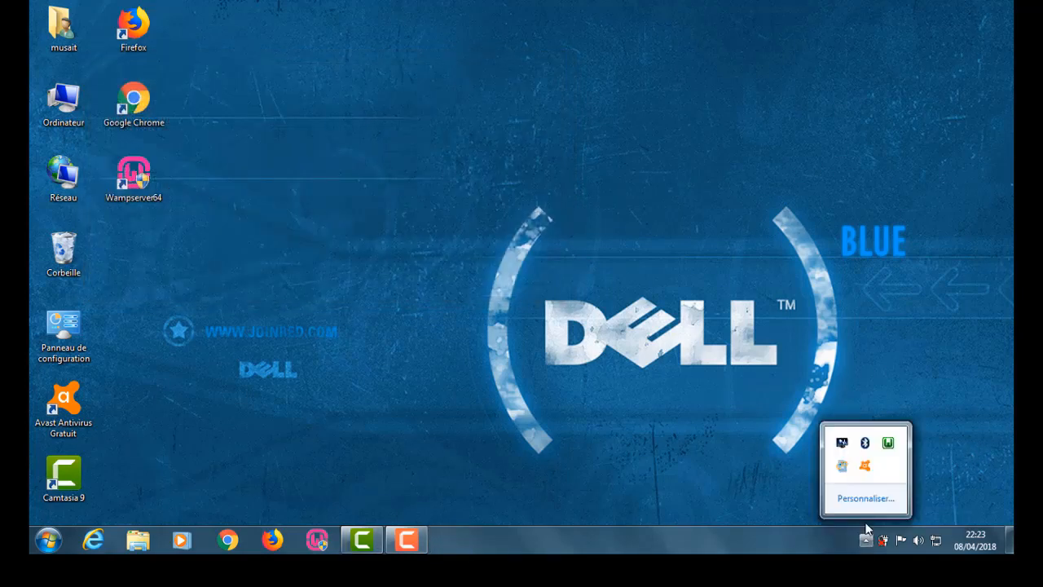
{"action": "right_click", "coordinate": [888, 442]}
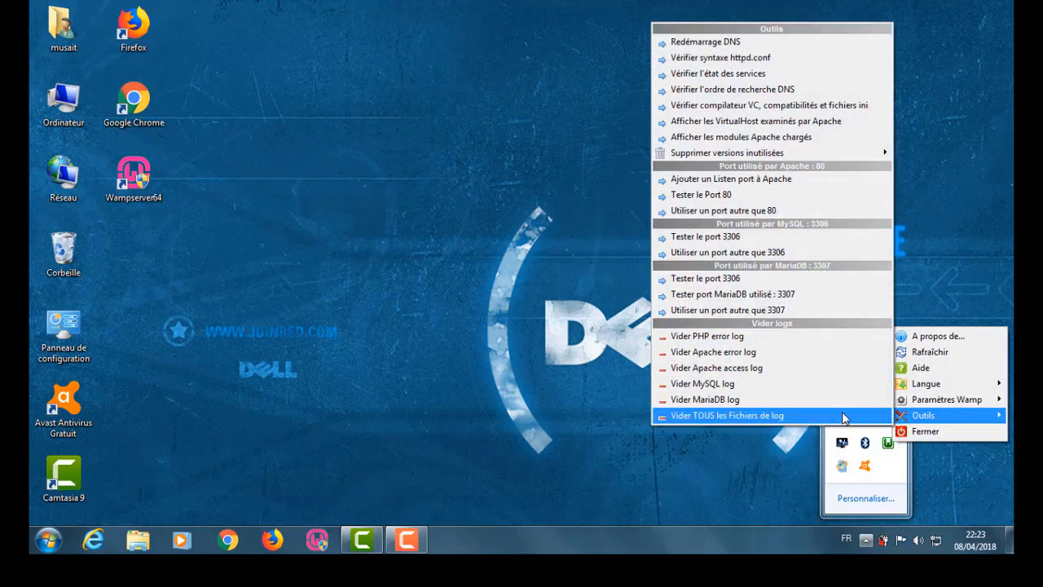
{"action": "left_click", "coordinate": [754, 194]}
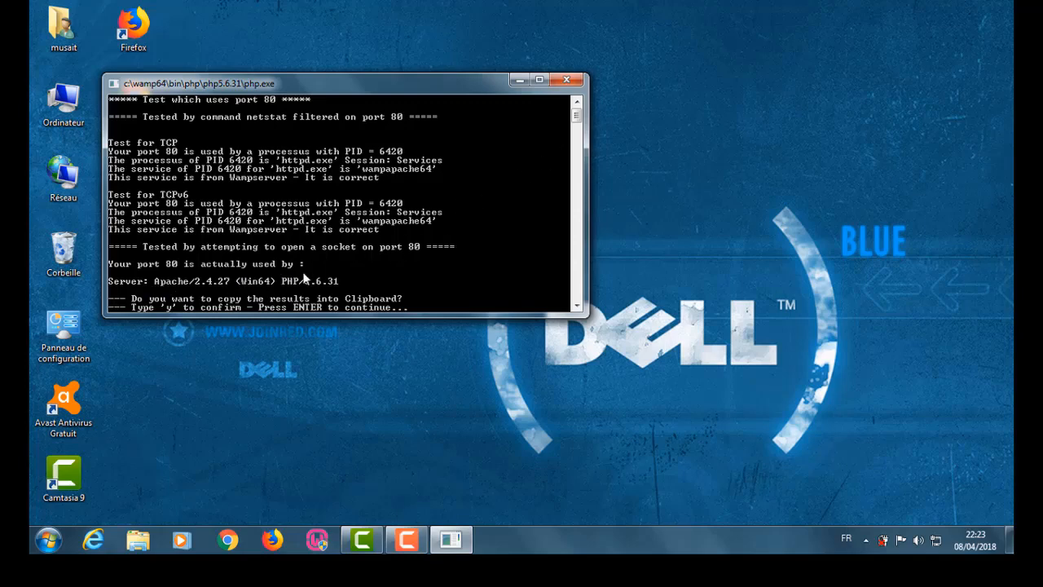
{"action": "left_click", "coordinate": [566, 80]}
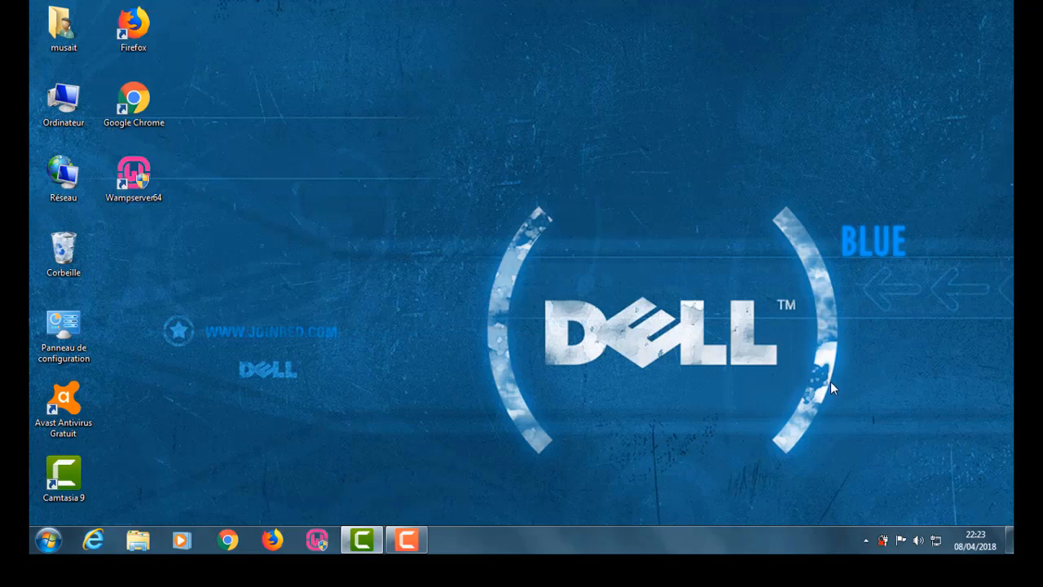
Switch Apache to a port other than 80 with the WampServer tools, using port 8080
{"action": "left_click", "coordinate": [866, 540]}
{"action": "right_click", "coordinate": [888, 444]}
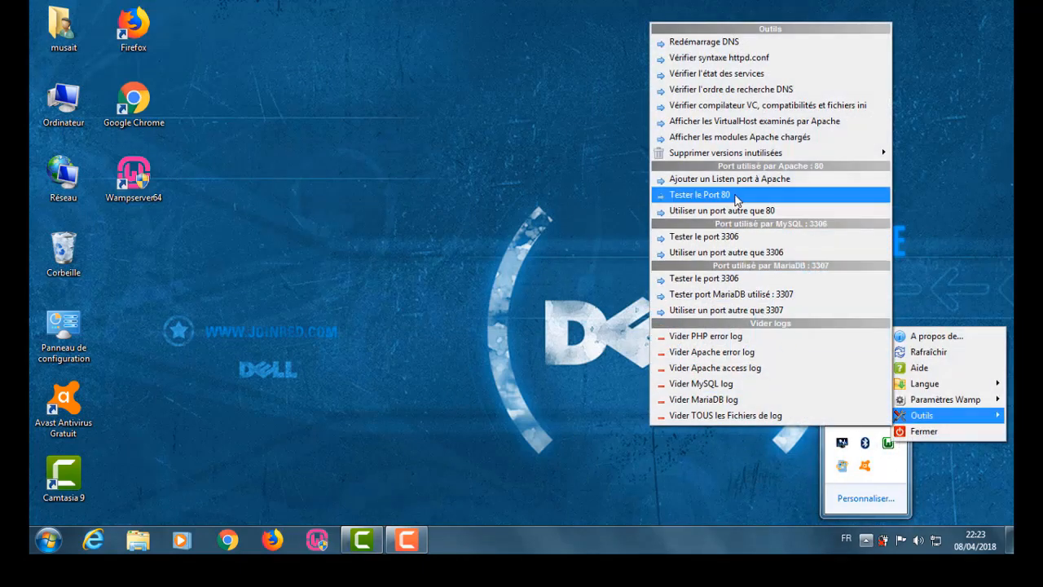
{"action": "left_click", "coordinate": [731, 214]}
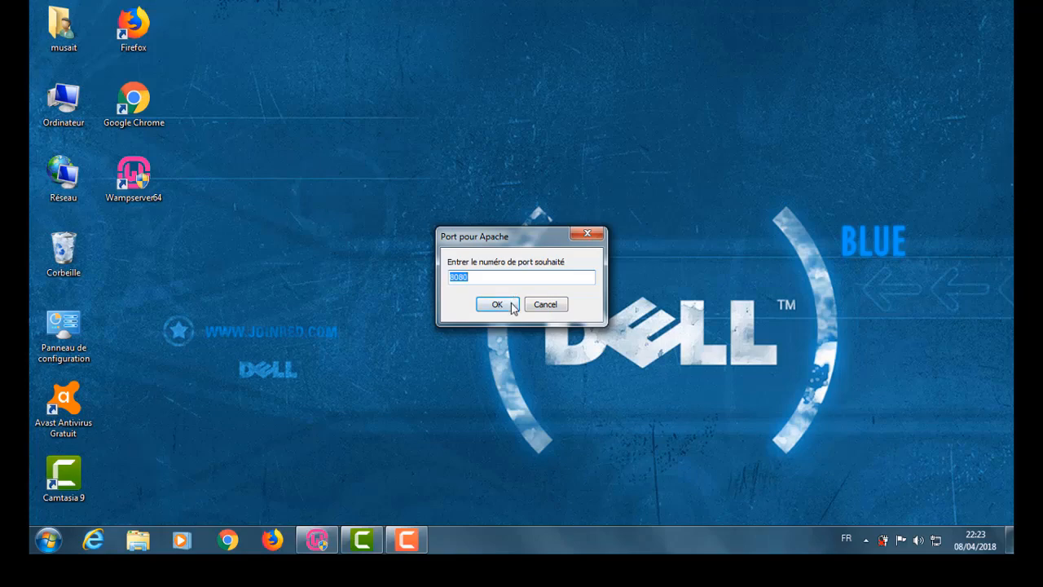
{"action": "left_click", "coordinate": [544, 304]}
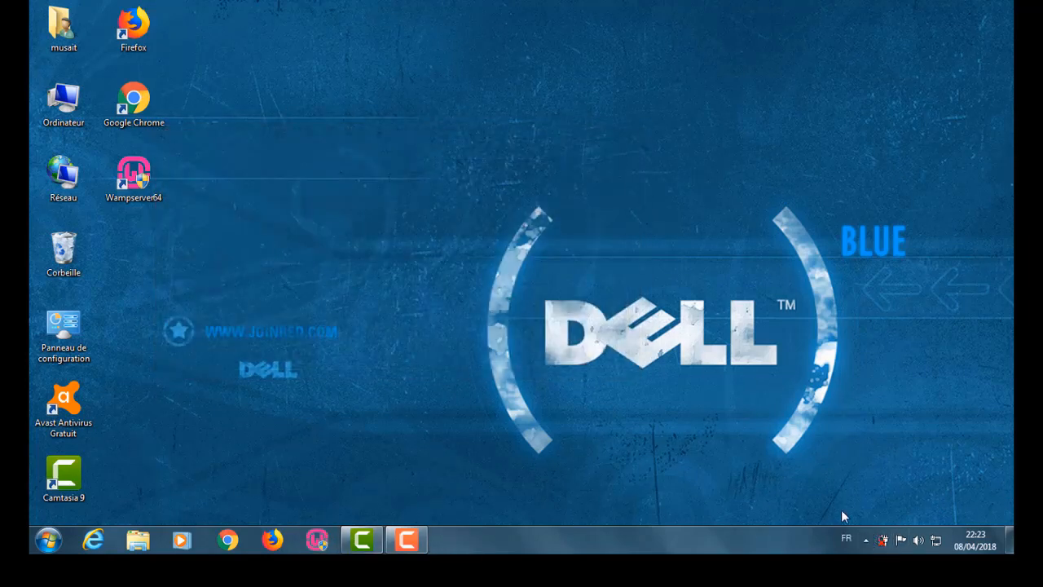
Open Apache's httpd.conf configuration file from WampServer
{"action": "left_click", "coordinate": [866, 540]}
{"action": "right_click", "coordinate": [889, 445]}
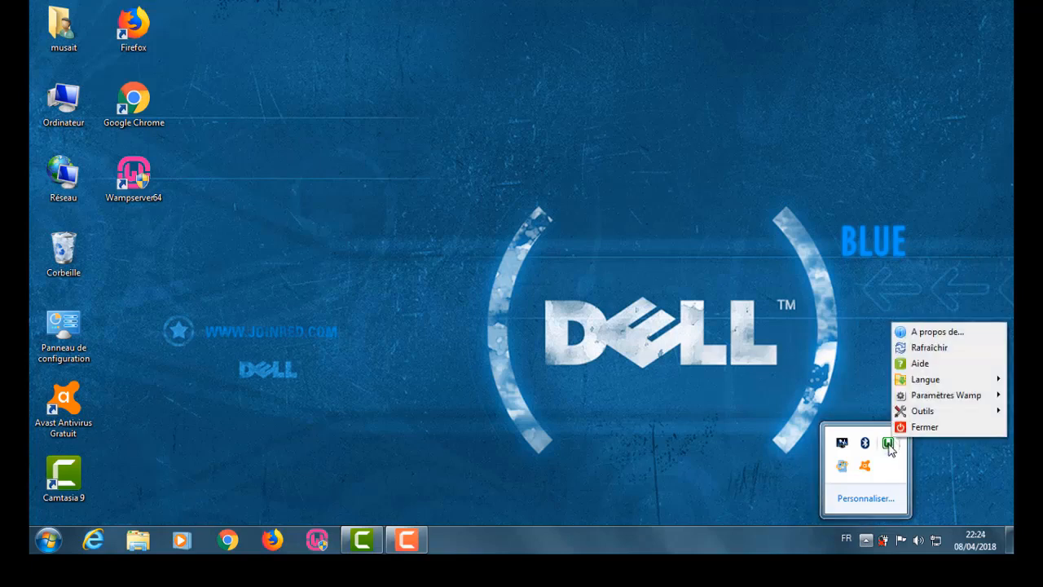
{"action": "left_click", "coordinate": [889, 445]}
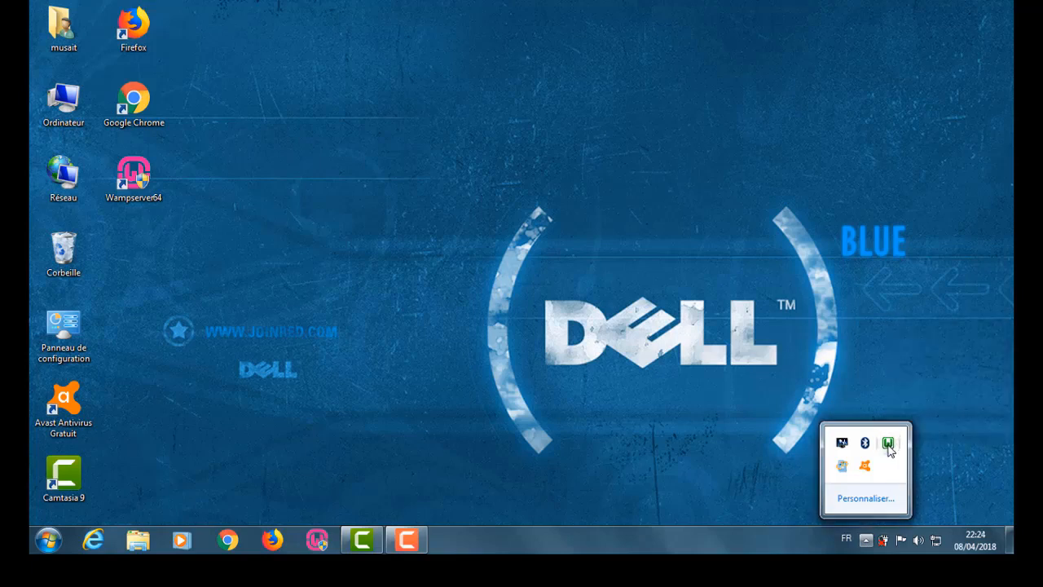
{"action": "left_click", "coordinate": [889, 445]}
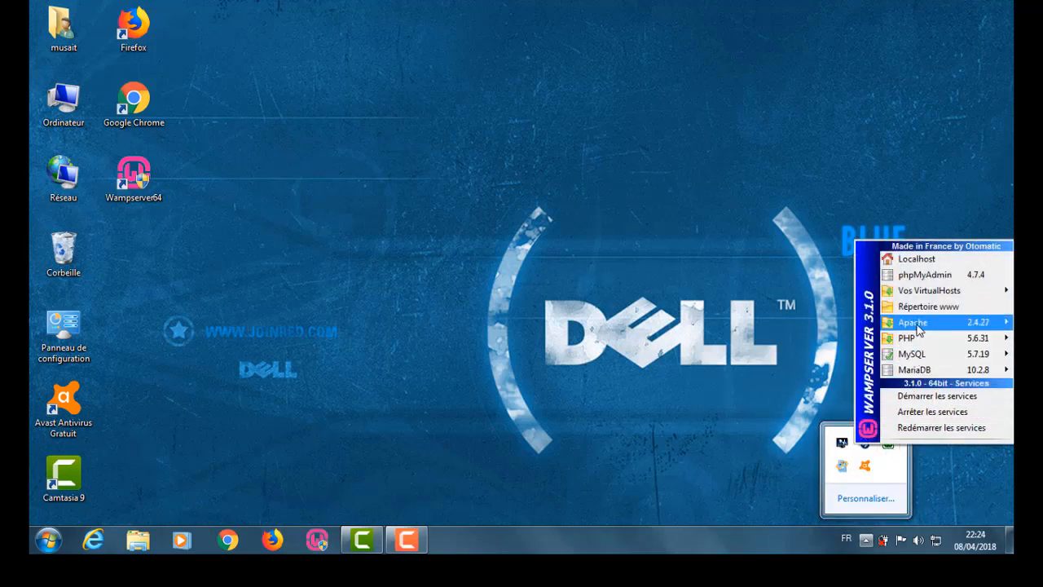
{"action": "mouse_move", "coordinate": [918, 328]}
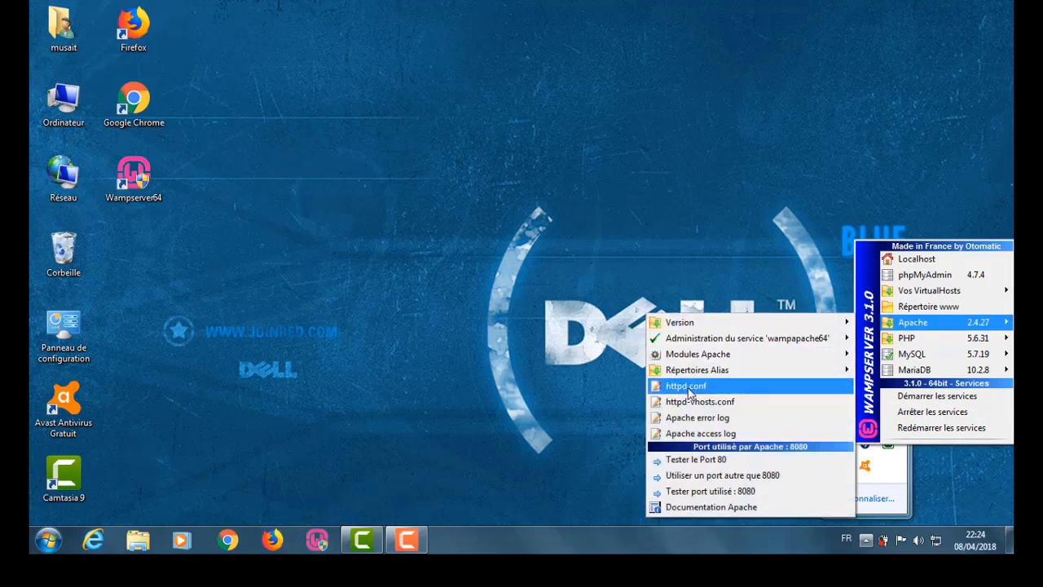
{"action": "left_click", "coordinate": [687, 387]}
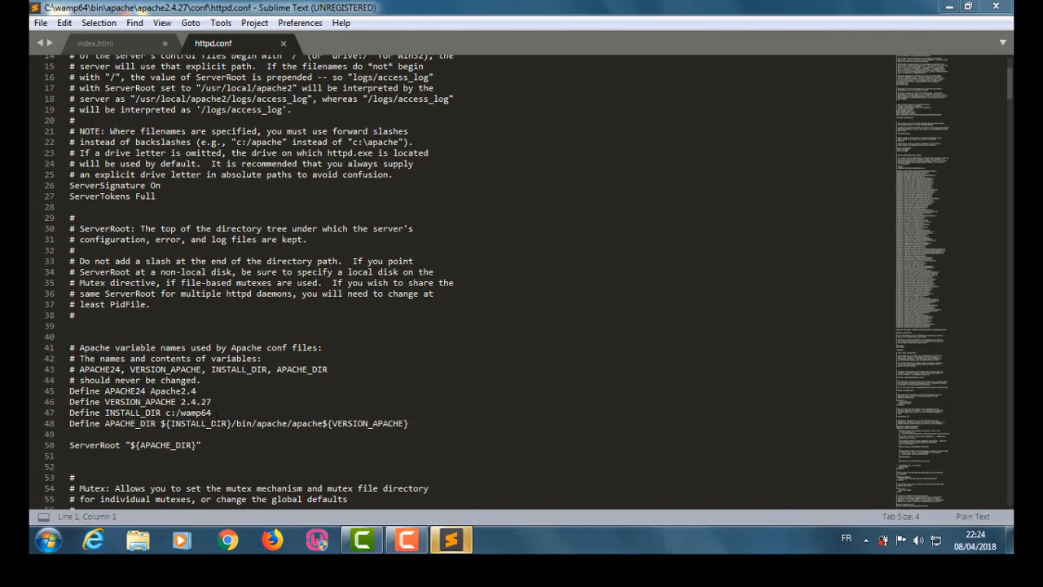
Search httpd.conf for "80" and check the port numbers on the Listen lines
{"action": "left_click", "coordinate": [245, 401]}
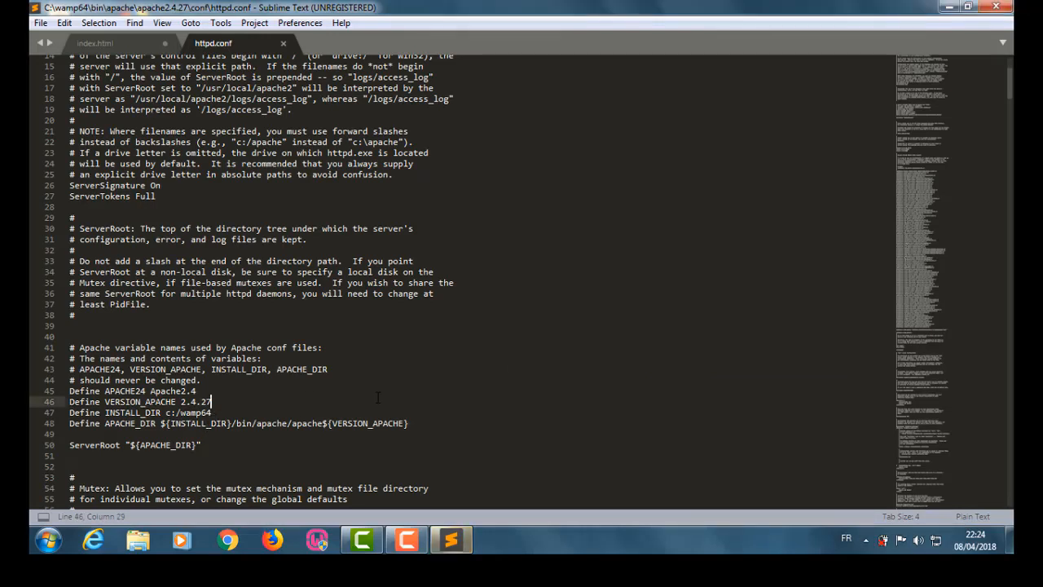
{"action": "key", "text": "ctrl+f"}
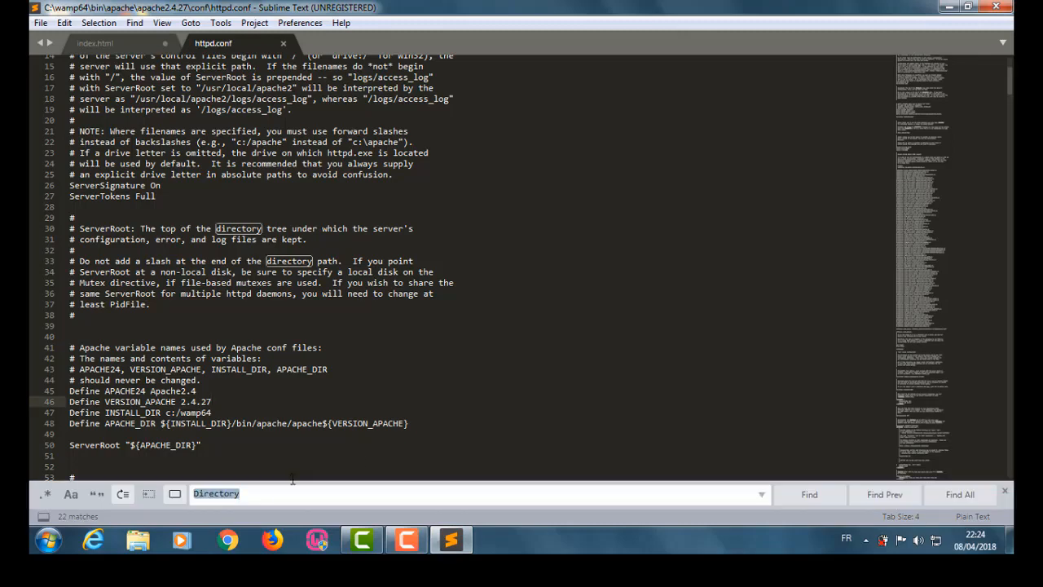
{"action": "key", "text": "BackSpace"}
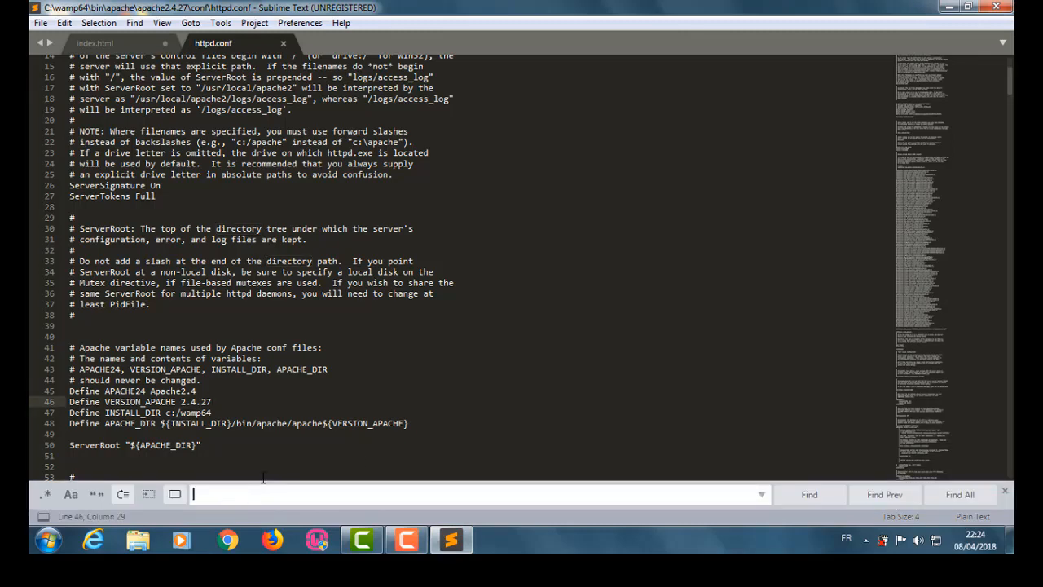
{"action": "type", "text": "80"}
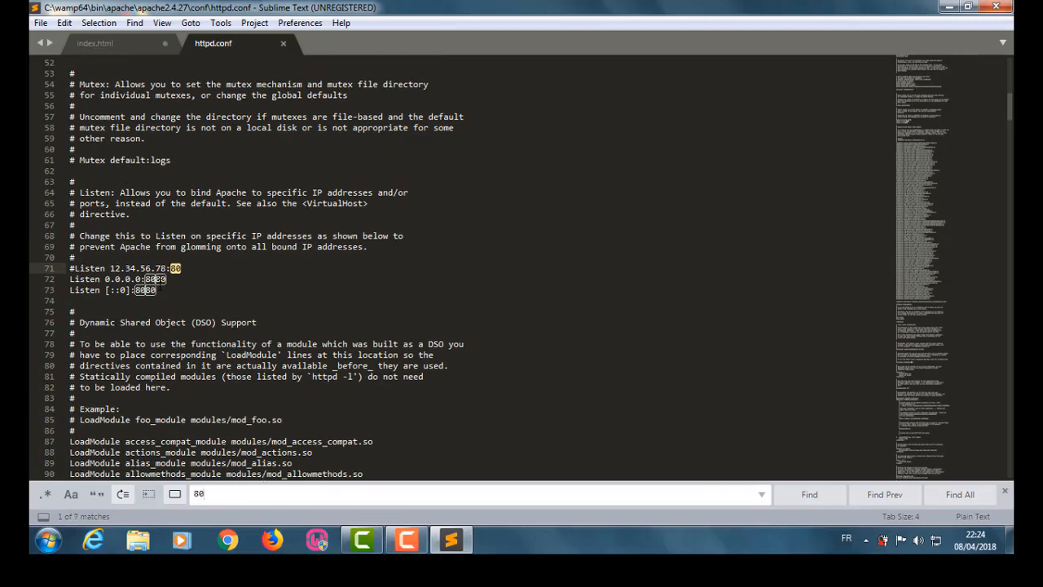
{"action": "left_click", "coordinate": [167, 292]}
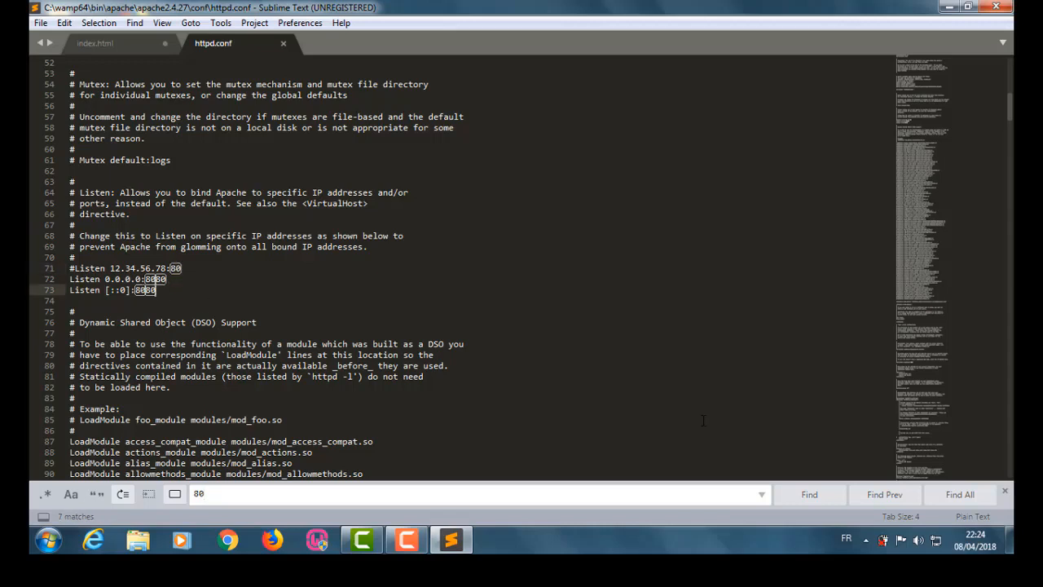
Open the Localhost page from WampServer in the browser and dismiss the default-browser prompt
{"action": "left_click", "coordinate": [866, 539]}
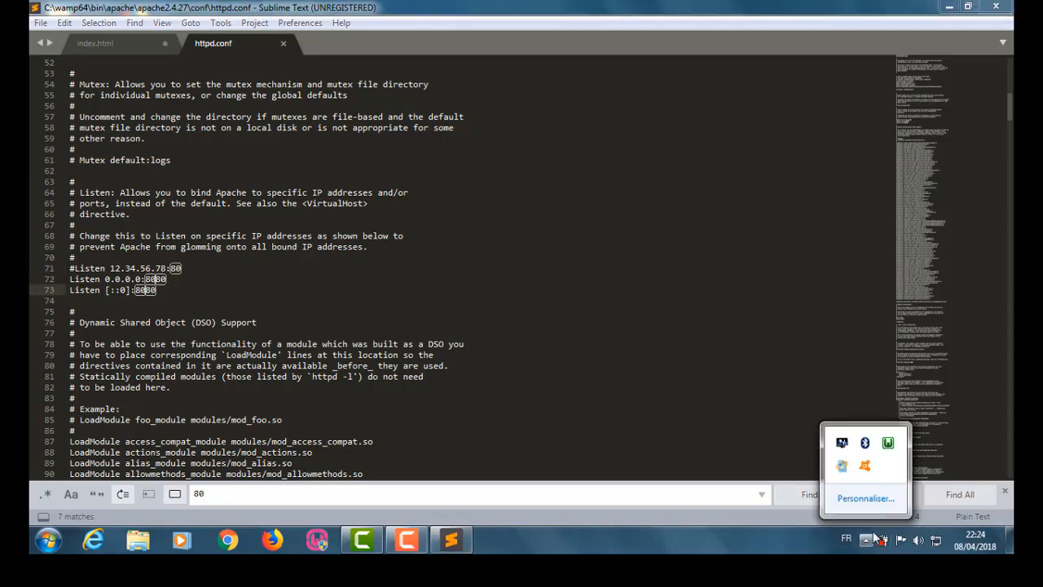
{"action": "left_click", "coordinate": [888, 444]}
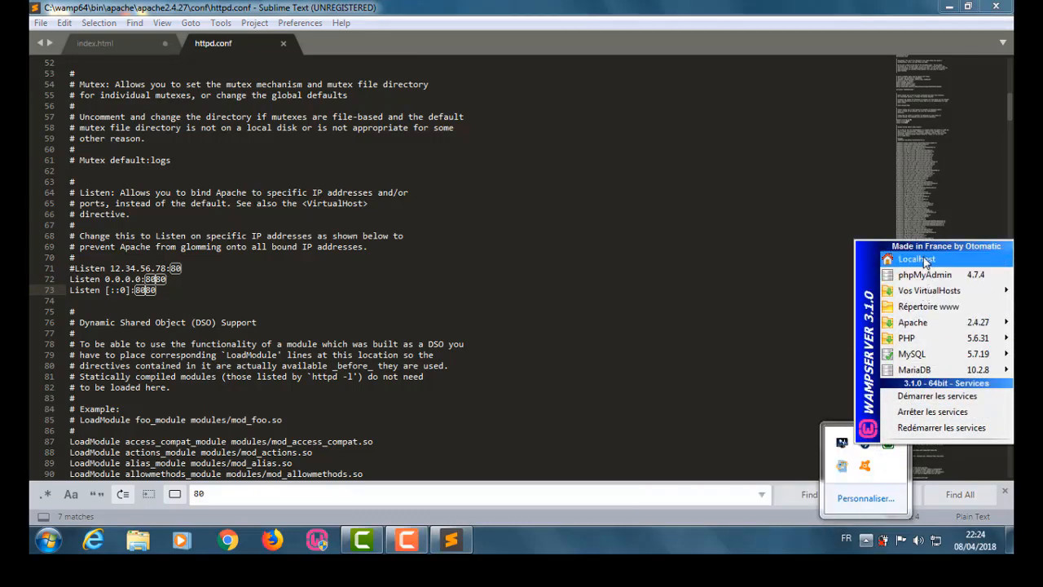
{"action": "left_click", "coordinate": [918, 259]}
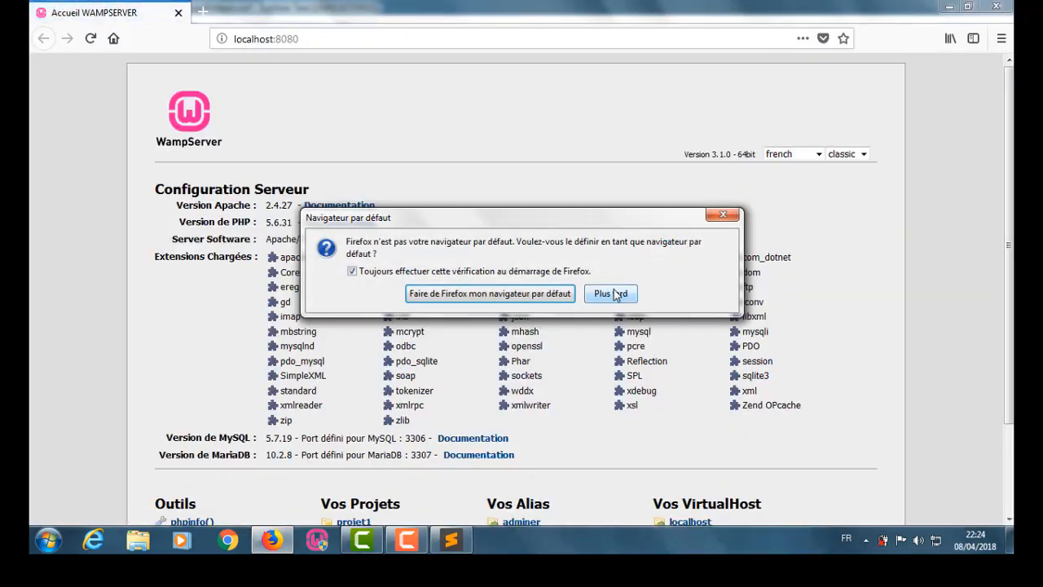
{"action": "left_click", "coordinate": [711, 217]}
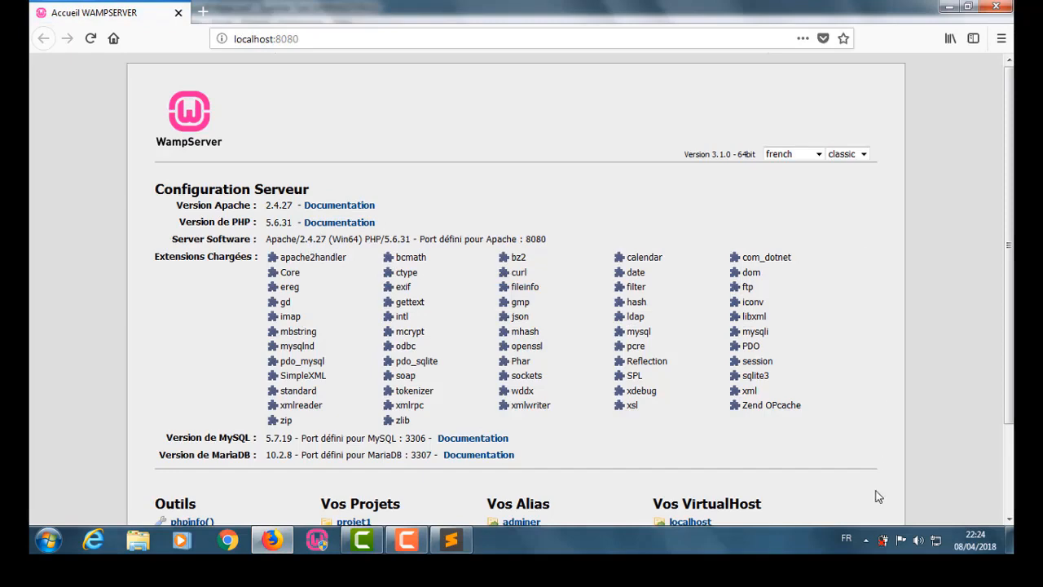
Test port 80 with WampServer's Apache tools and close the test result window
{"action": "left_click", "coordinate": [865, 539]}
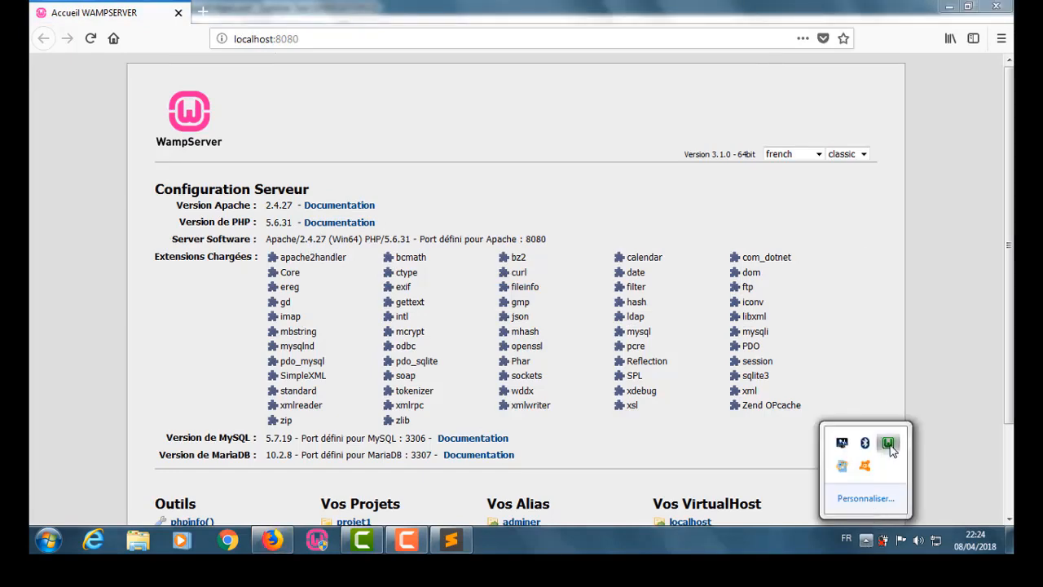
{"action": "left_click", "coordinate": [888, 444]}
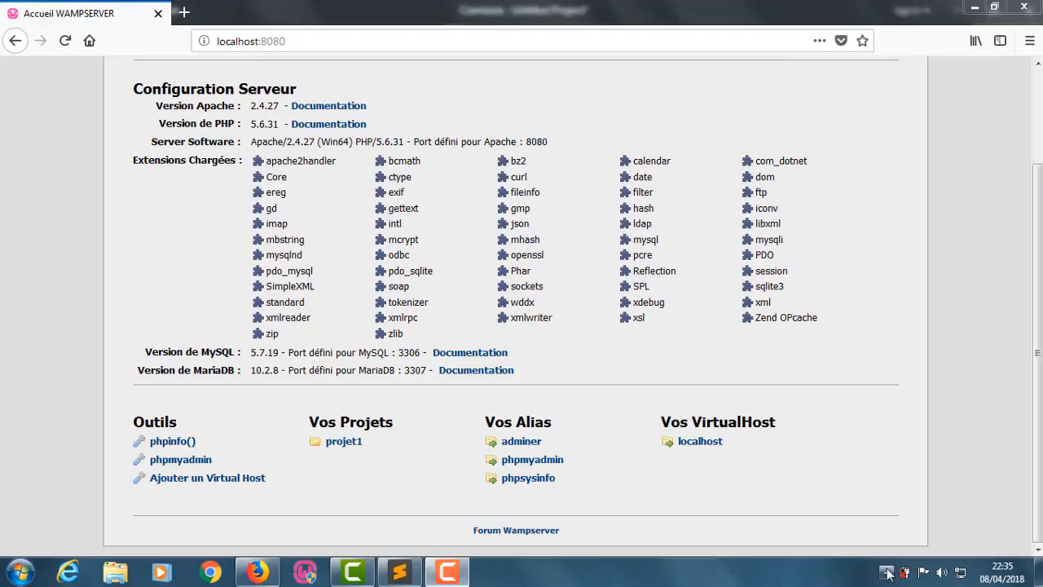
{"action": "left_click", "coordinate": [866, 539]}
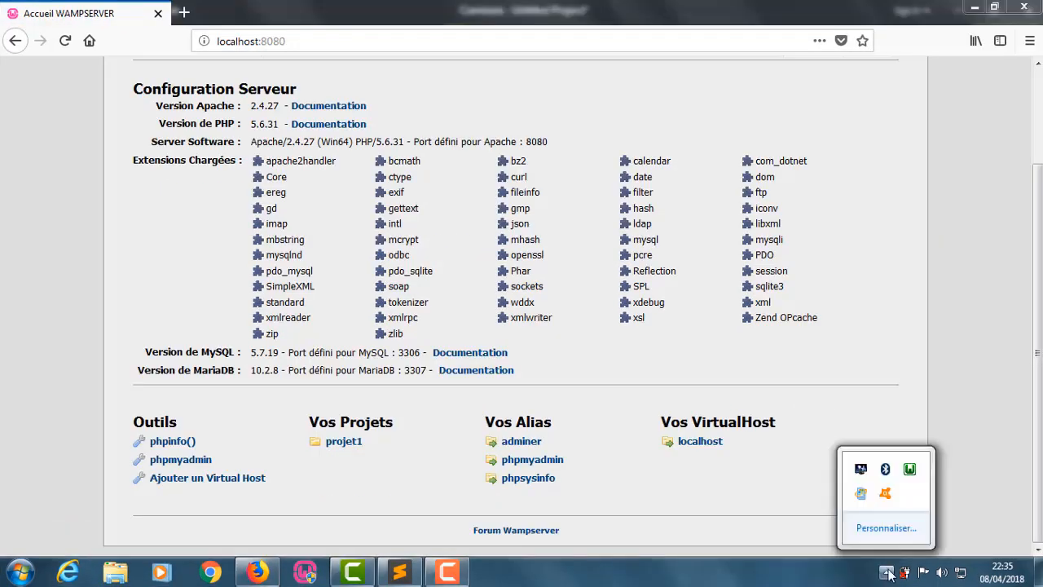
{"action": "left_click", "coordinate": [909, 469]}
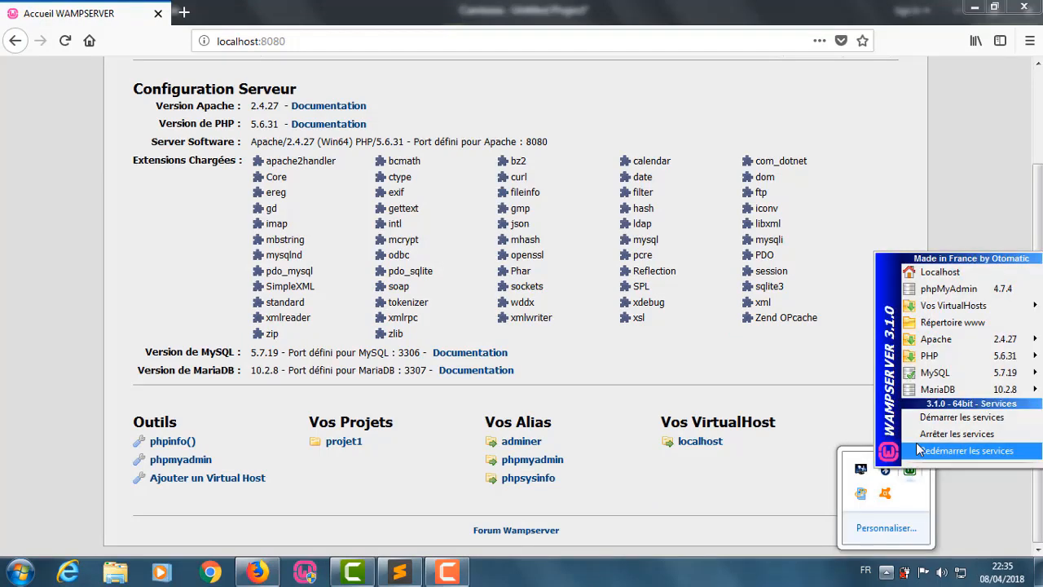
{"action": "mouse_move", "coordinate": [948, 339]}
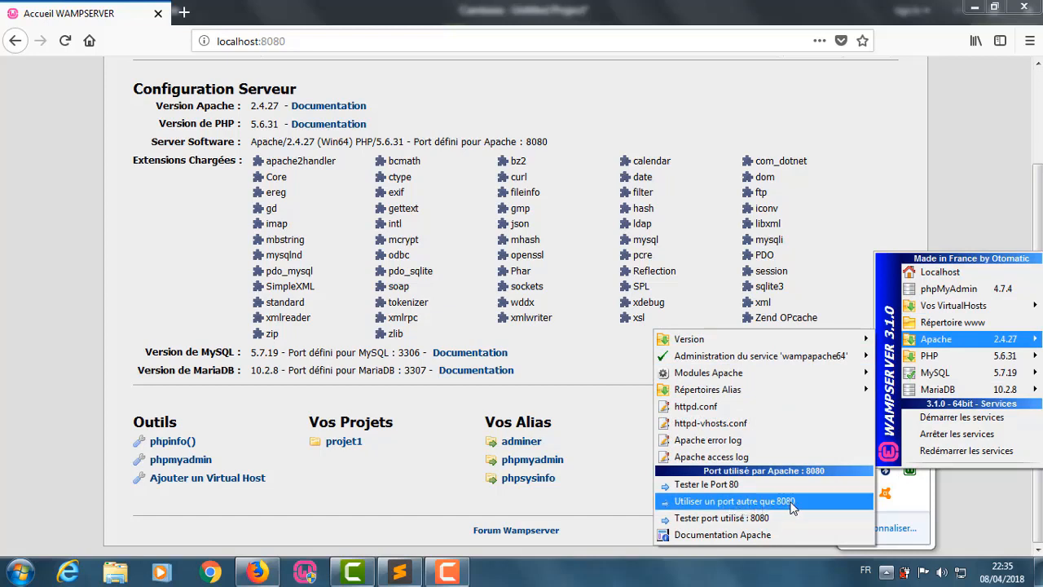
{"action": "left_click", "coordinate": [736, 484]}
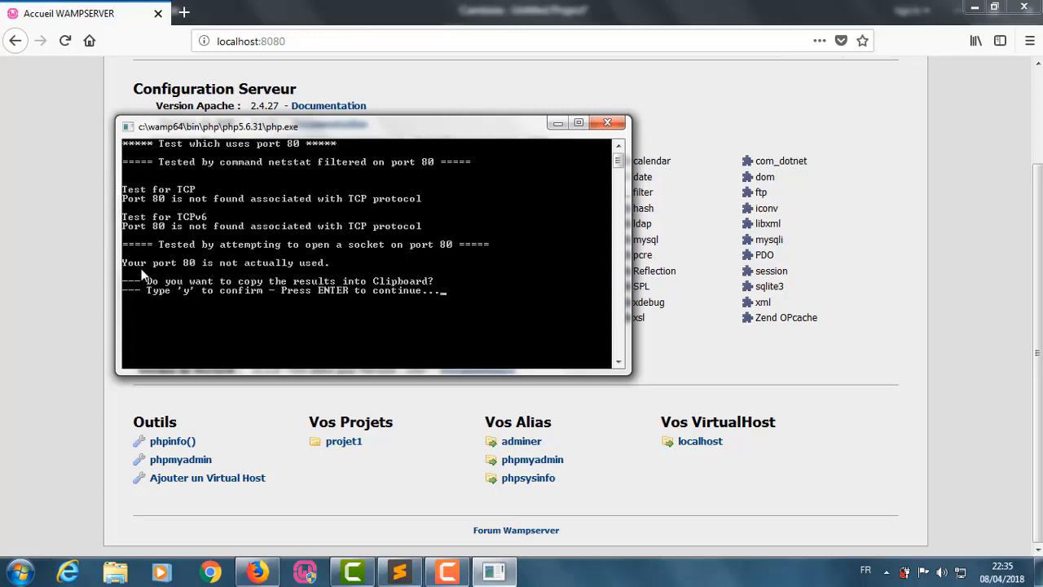
{"action": "left_click", "coordinate": [607, 123]}
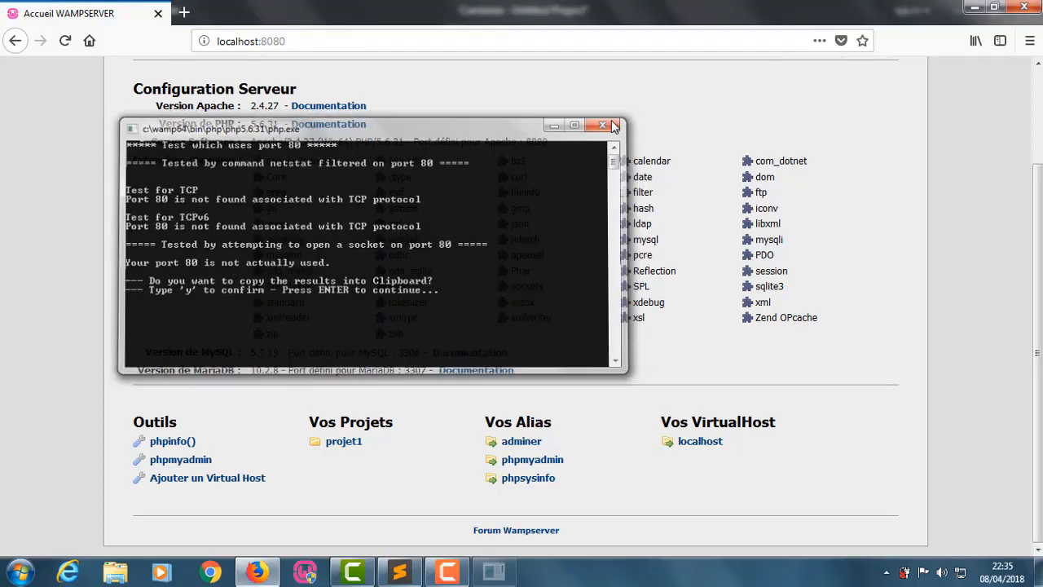
Open Apache's httpd.conf from WampServer again to check the ports on the Listen lines
{"action": "left_click", "coordinate": [886, 572]}
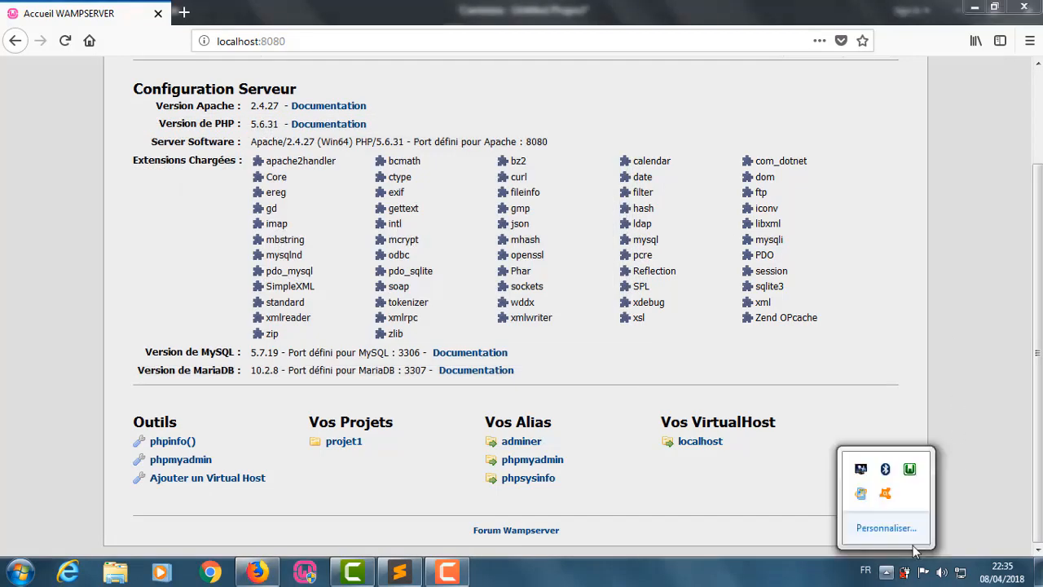
{"action": "left_click", "coordinate": [910, 470]}
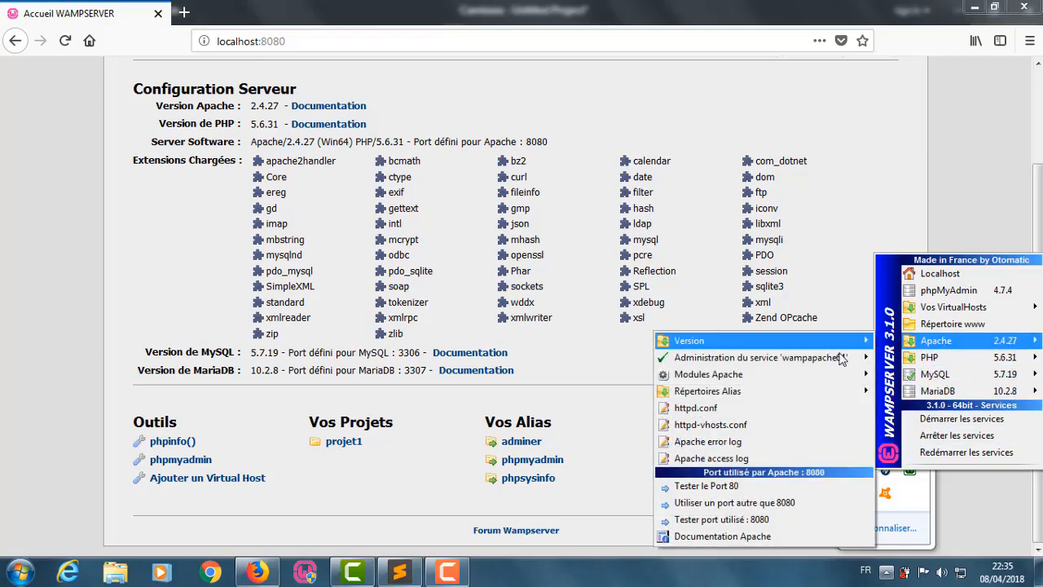
{"action": "left_click", "coordinate": [754, 408]}
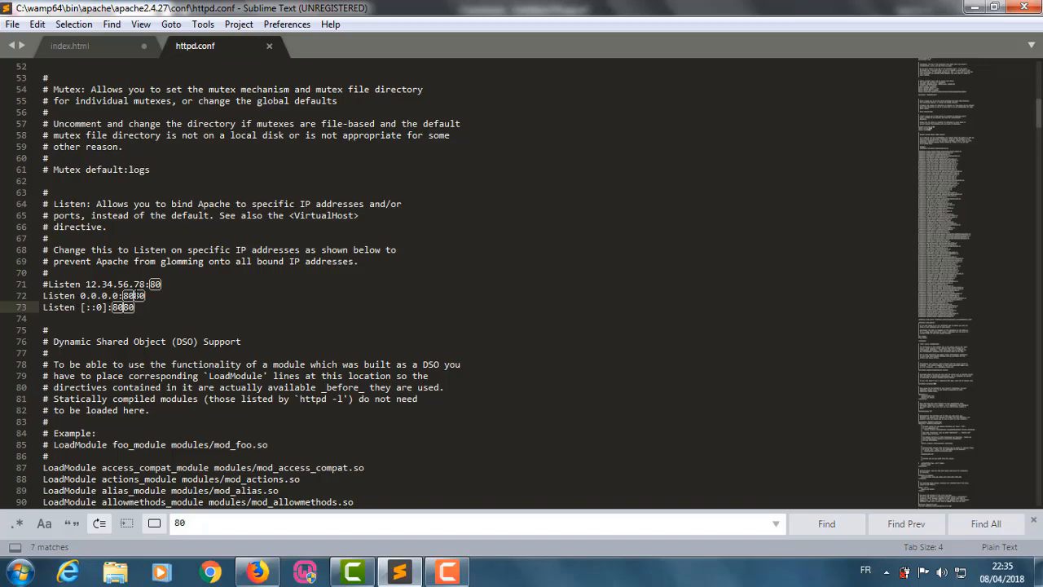
Switch to Firefox and load the WampServer home page at 127.0.0.1:8080
{"action": "left_click", "coordinate": [258, 572]}
{"action": "left_click", "coordinate": [257, 40]}
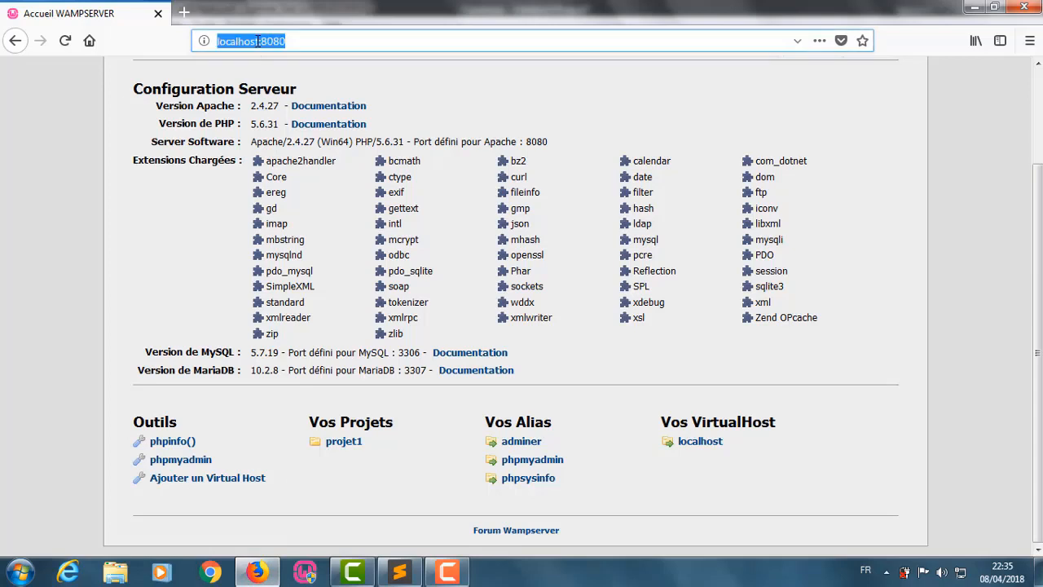
{"action": "left_click", "coordinate": [257, 41]}
{"action": "left_click_drag", "start_coordinate": [259, 40], "coordinate": [190, 46]}
{"action": "type", "text": "1"}
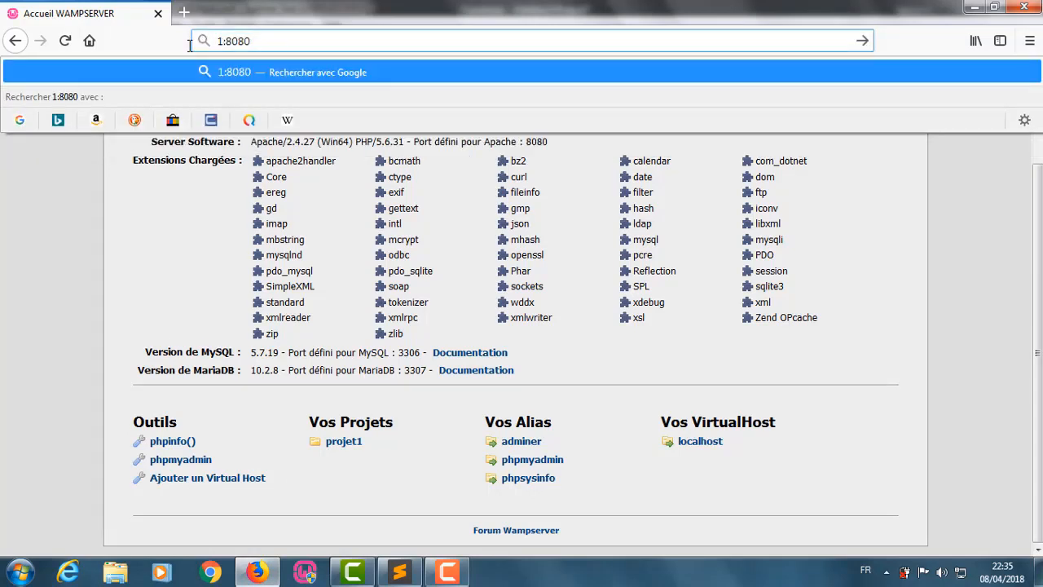
{"action": "type", "text": "27"}
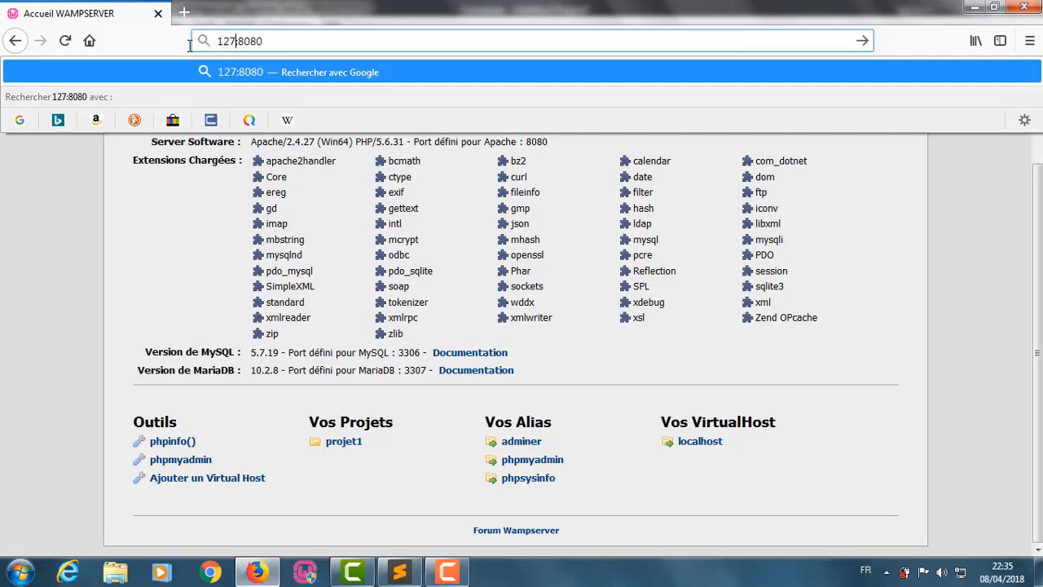
{"action": "type", "text": ".0.0.1"}
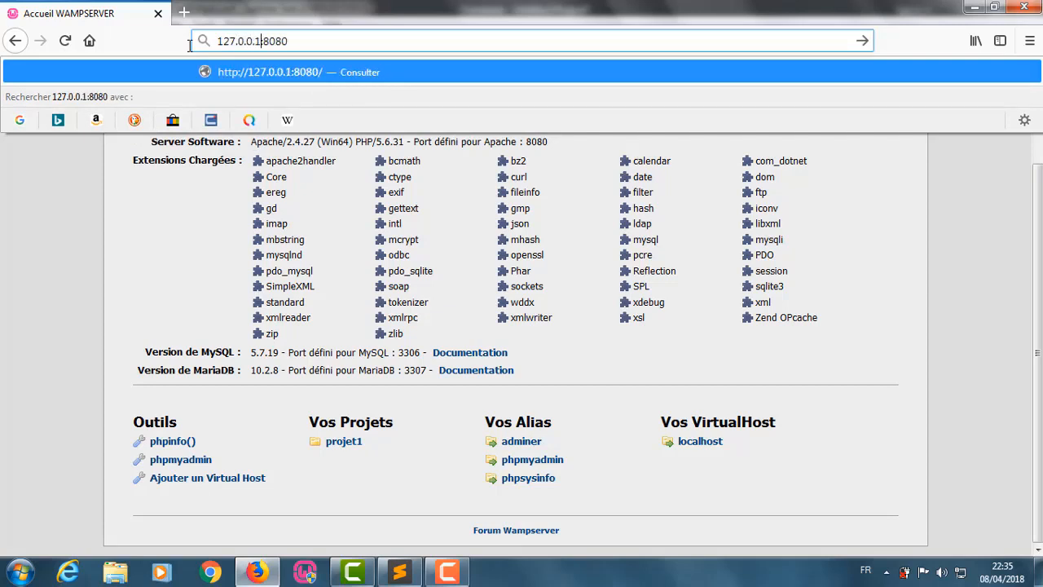
{"action": "key", "text": "Return"}
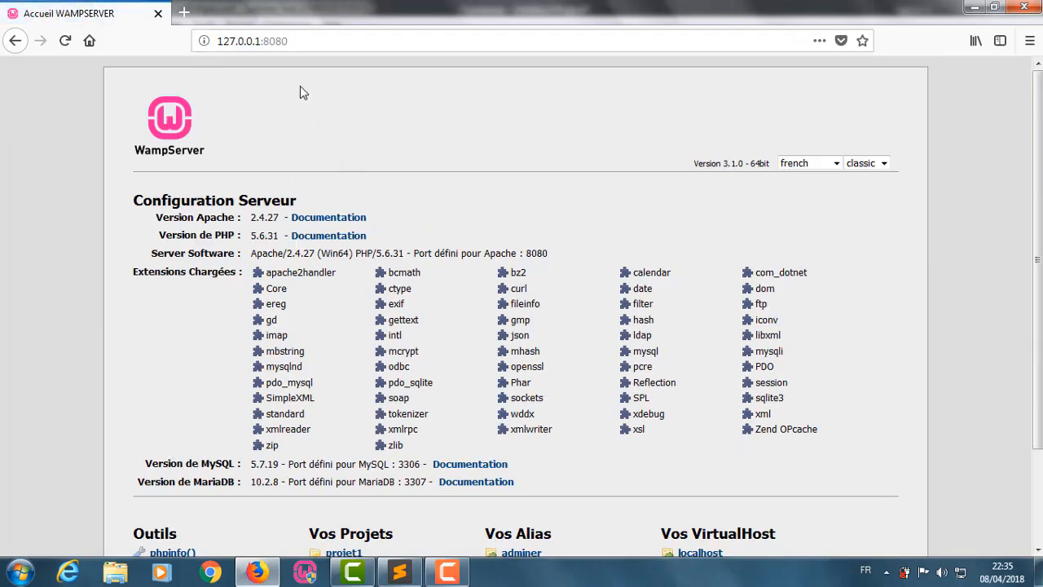
Replace the IP address in the browser address with localhost, keeping port 8080
{"action": "left_click", "coordinate": [261, 38]}
{"action": "left_click", "coordinate": [258, 41]}
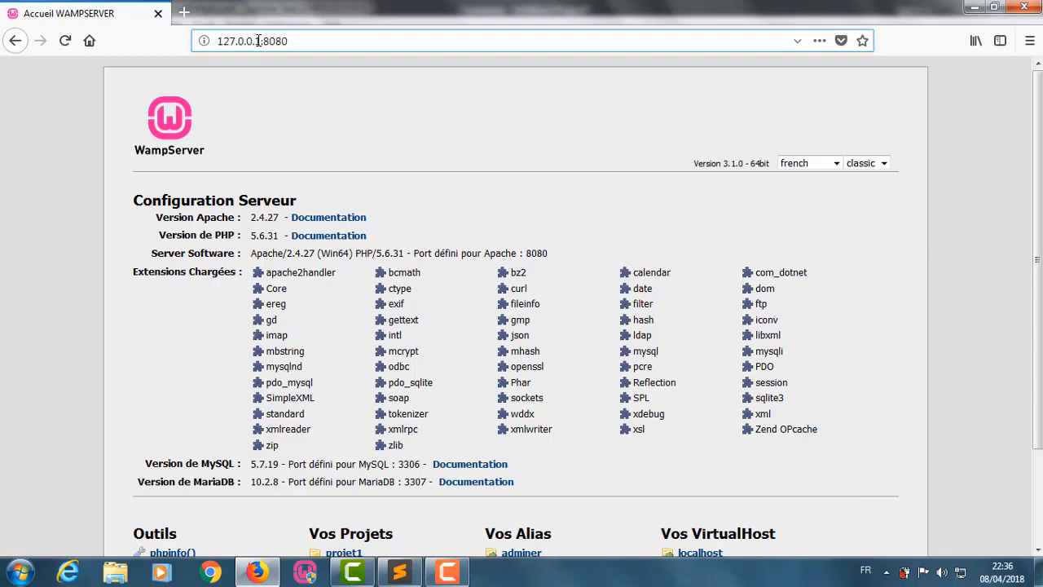
{"action": "left_click_drag", "start_coordinate": [257, 40], "coordinate": [197, 29]}
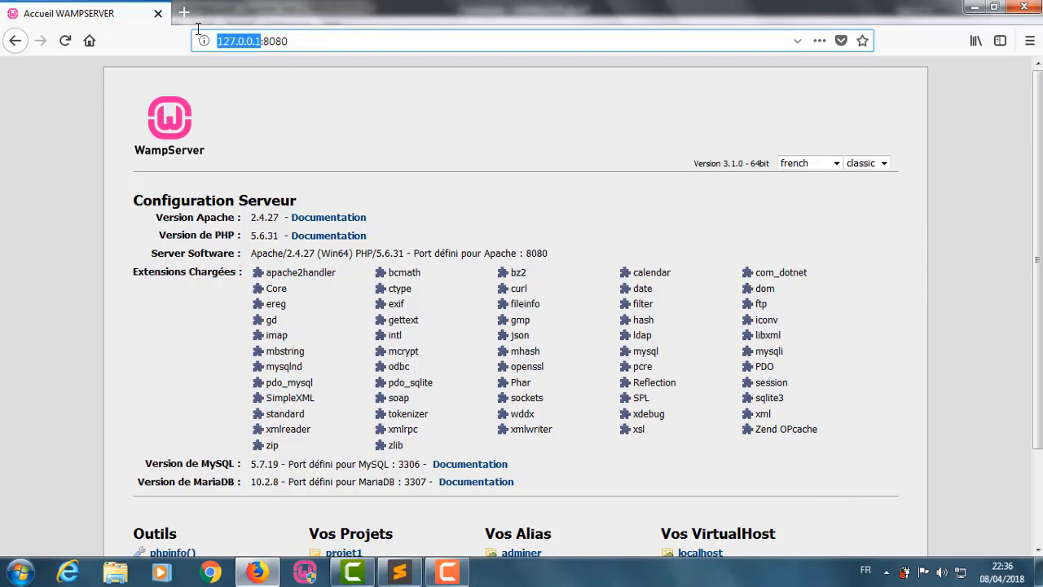
{"action": "key", "text": "BackSpace"}
{"action": "type", "text": "local"}
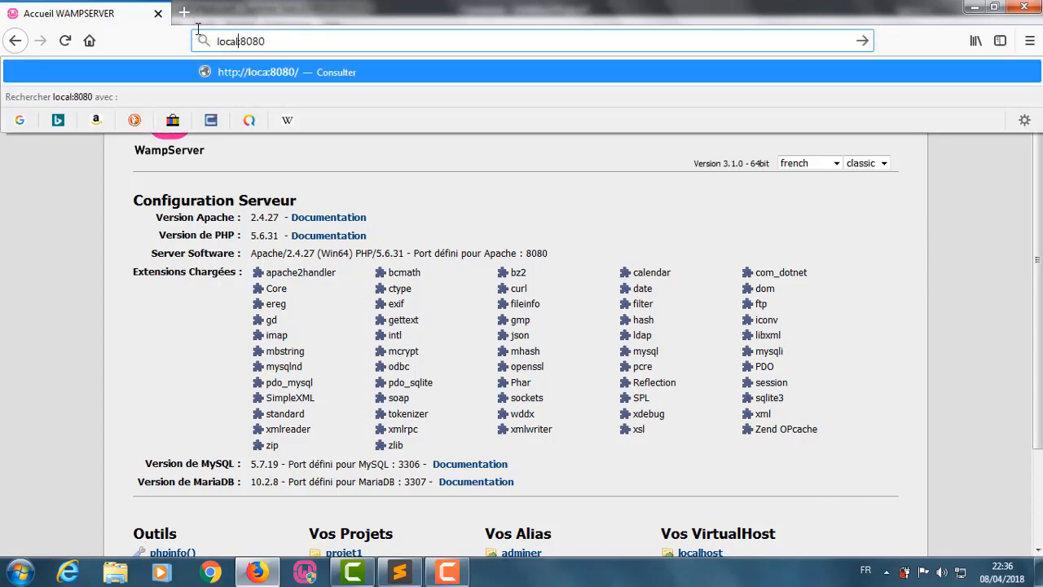
{"action": "type", "text": "hos"}
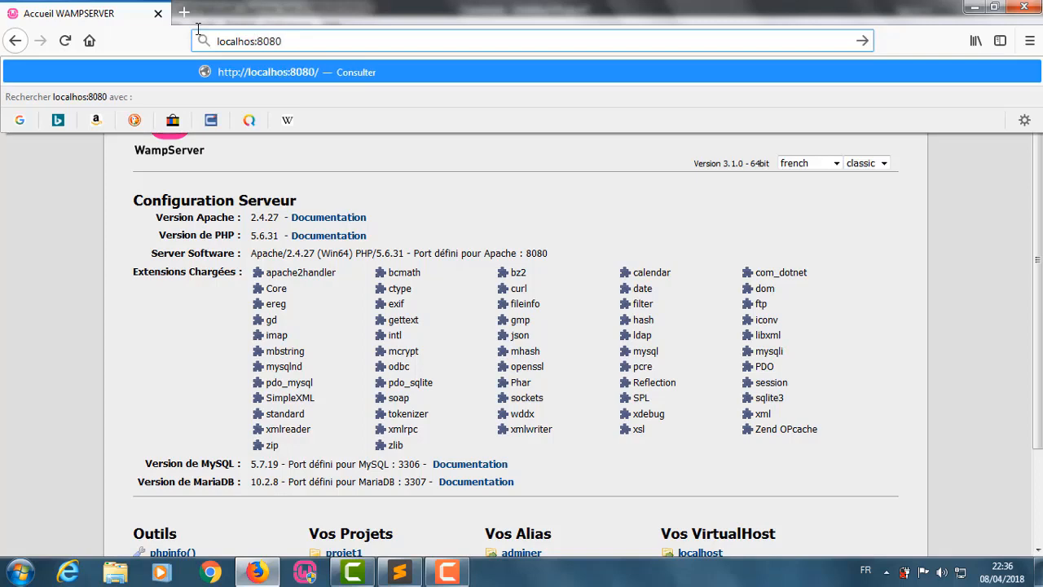
{"action": "type", "text": "t"}
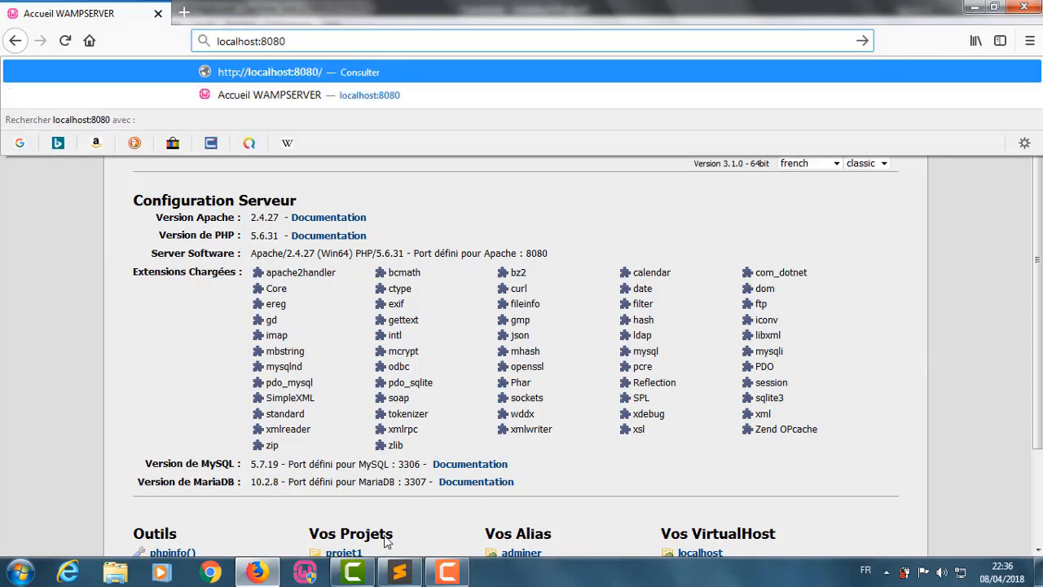
{"action": "left_click", "coordinate": [459, 569]}
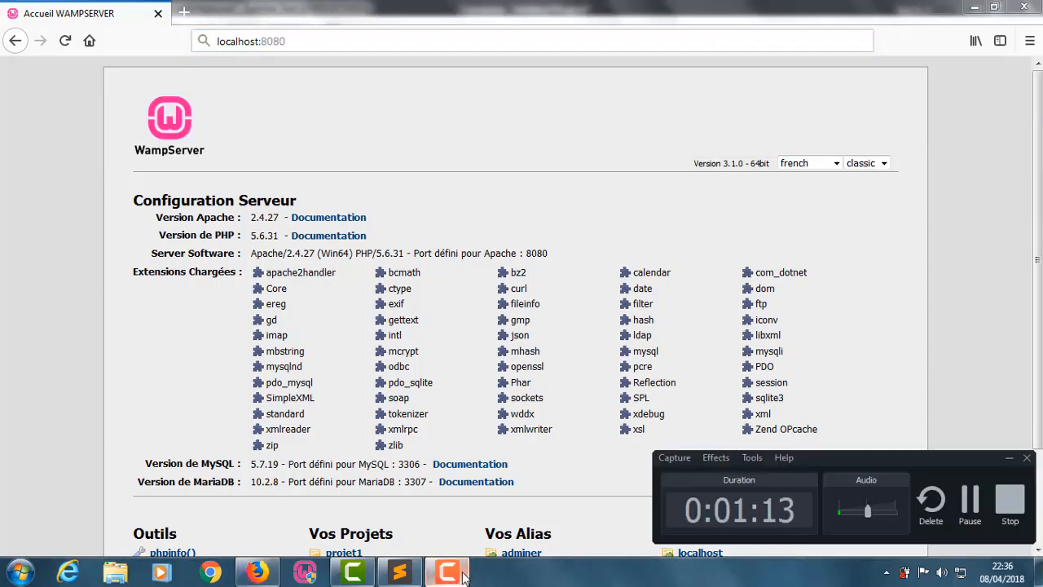
{"action": "left_click", "coordinate": [971, 513]}
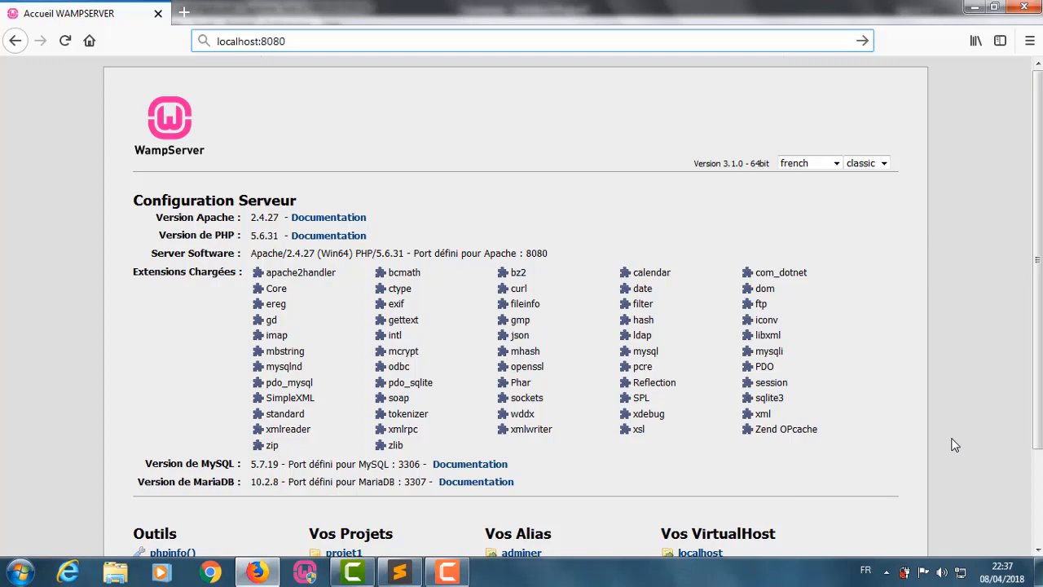
Open the MySQL console from WampServer and submit the password prompt without entering a password
{"action": "left_click", "coordinate": [886, 571]}
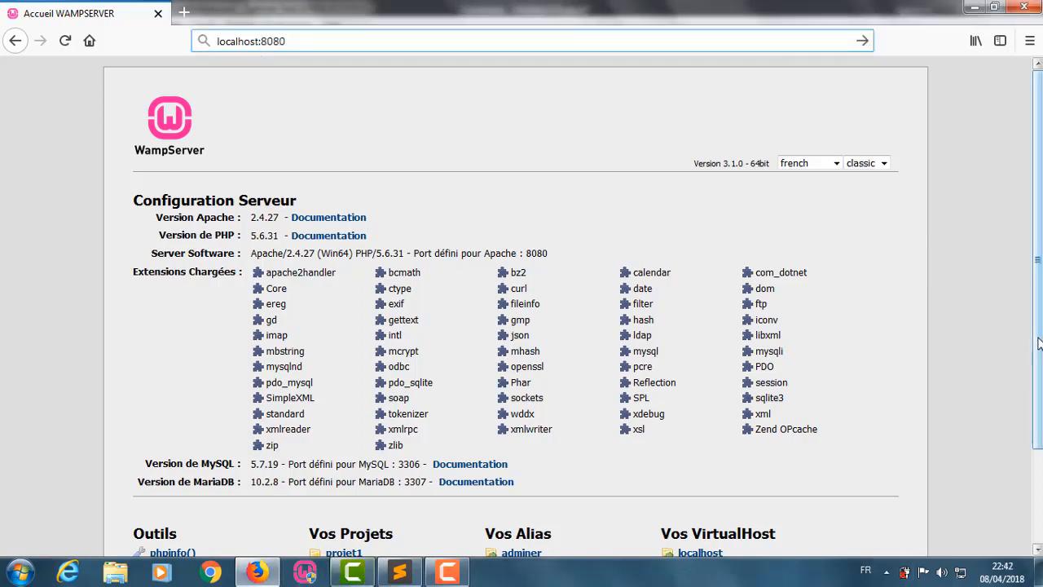
{"action": "left_click", "coordinate": [886, 571]}
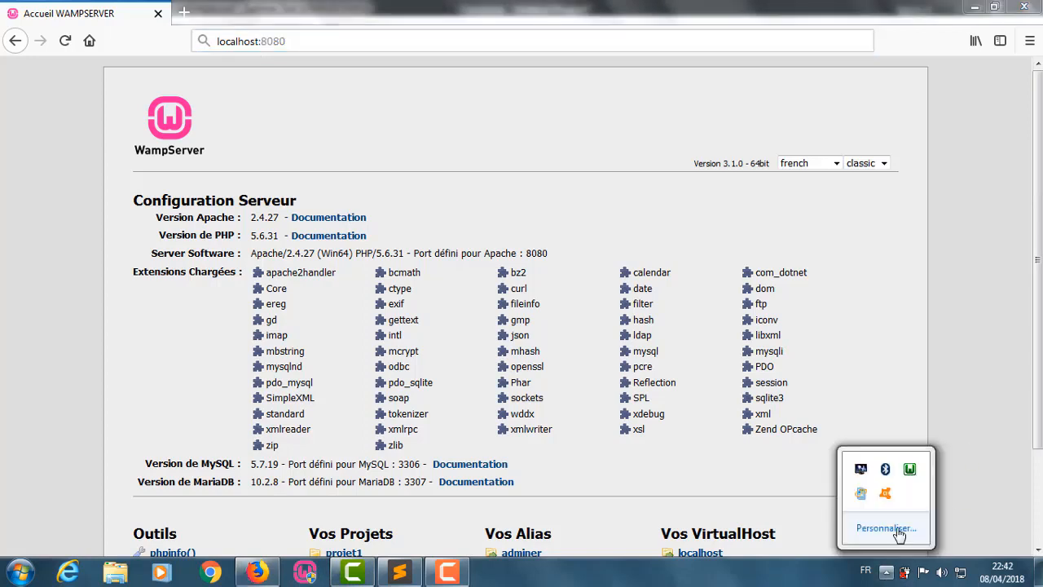
{"action": "left_click", "coordinate": [910, 476]}
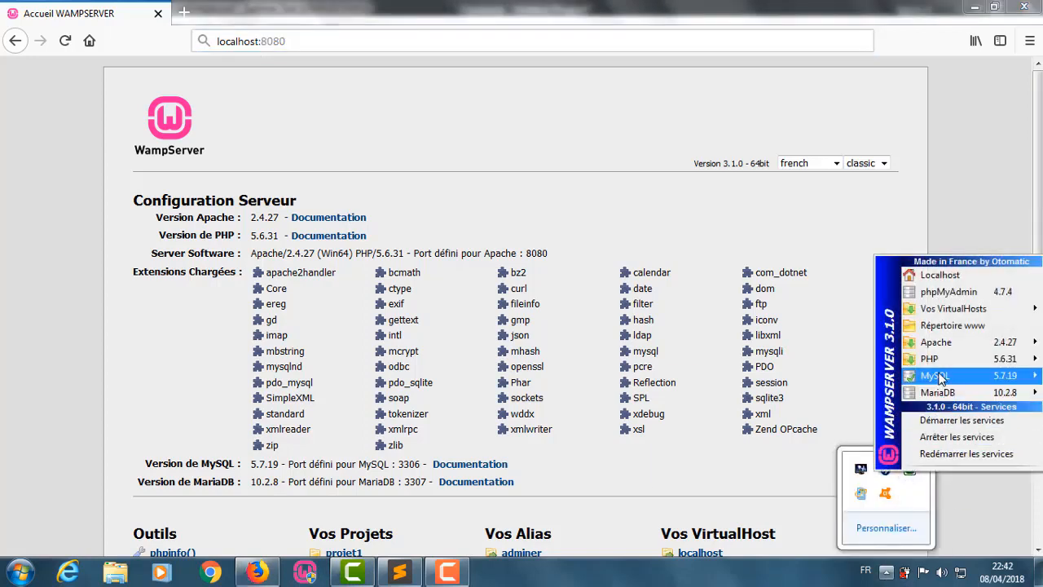
{"action": "mouse_move", "coordinate": [941, 378]}
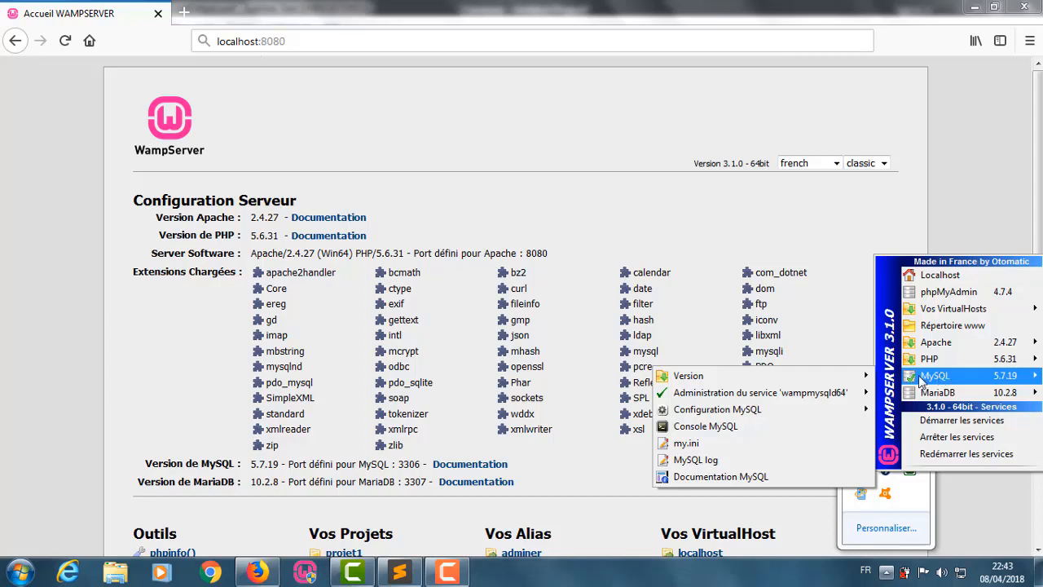
{"action": "left_click", "coordinate": [741, 425]}
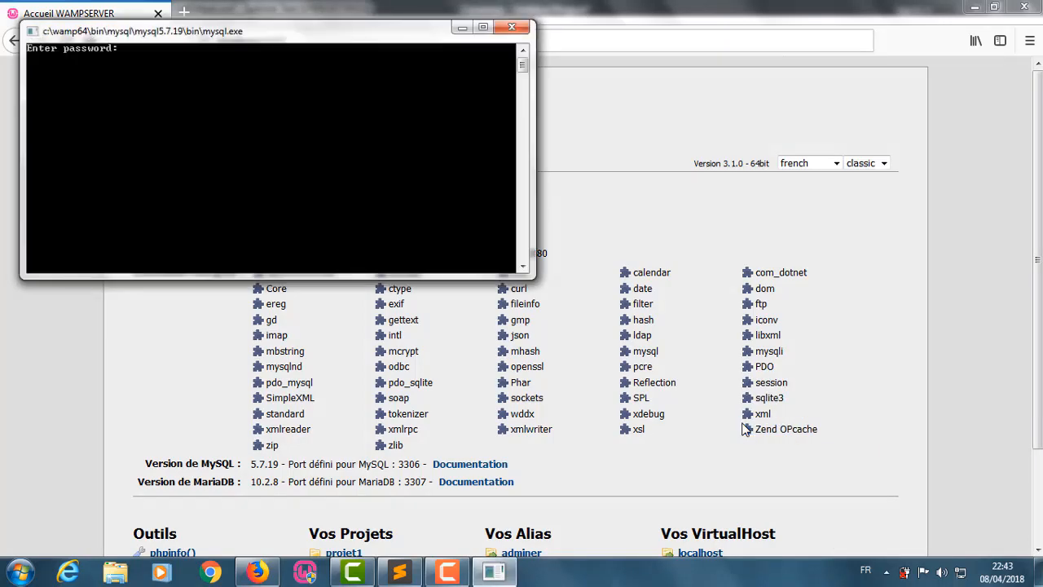
{"action": "left_click_drag", "start_coordinate": [233, 36], "coordinate": [441, 73]}
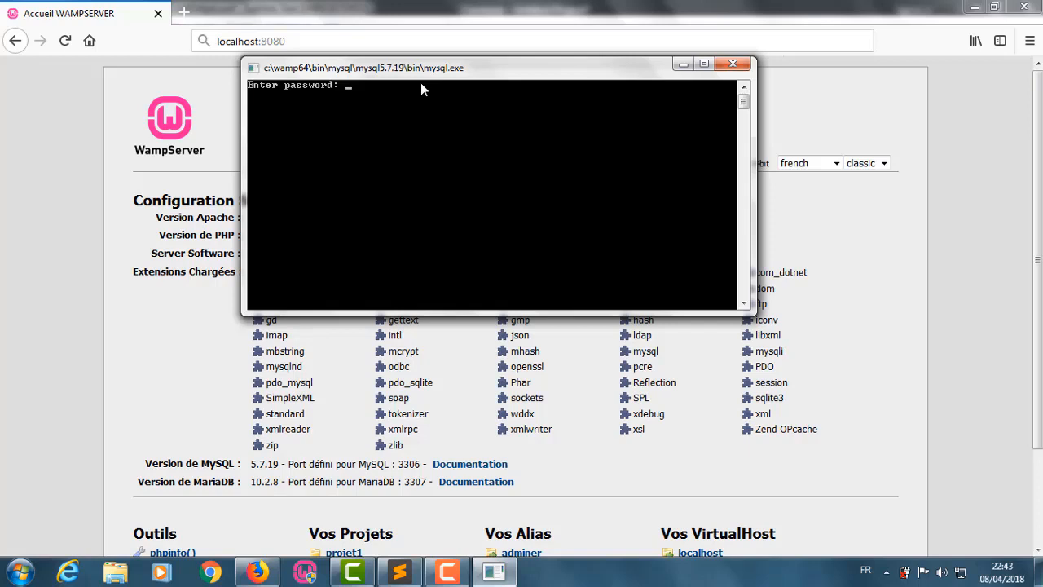
{"action": "key", "text": "Return"}
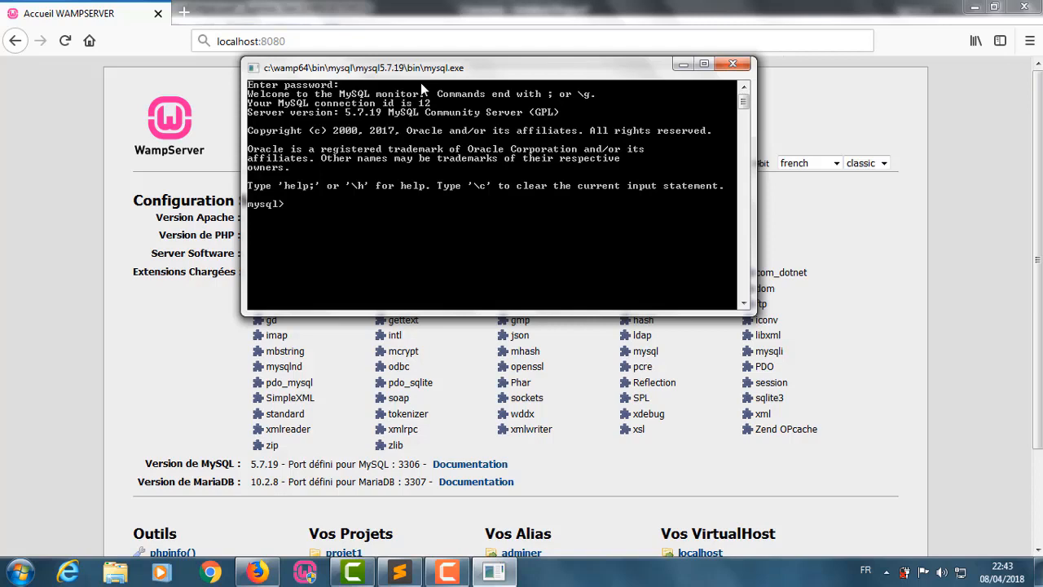
List the MySQL server's databases with "show databases ;" and close the console
{"action": "type", "text": "show databases ;"}
{"action": "key", "text": "Return"}
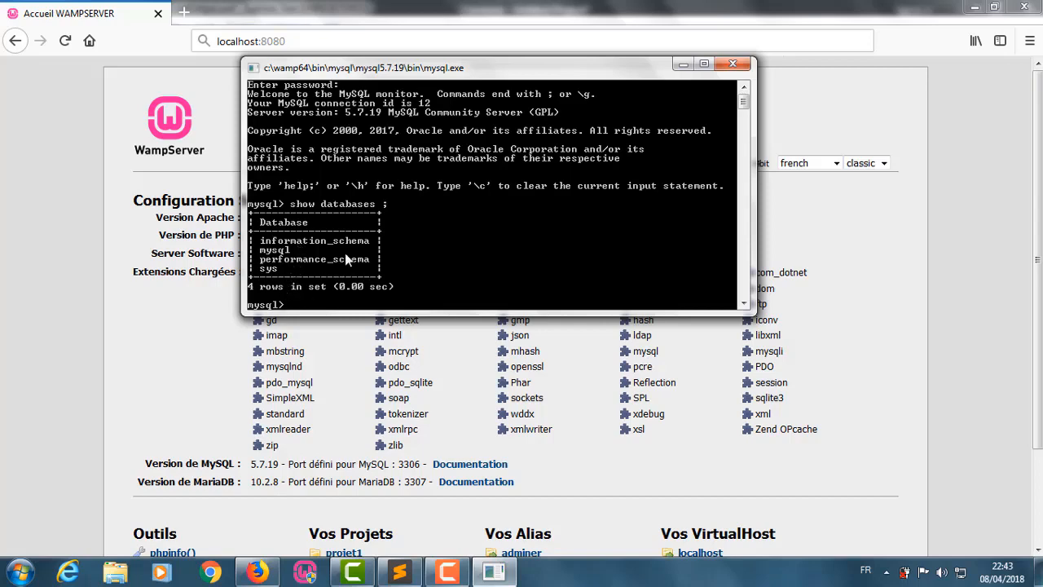
{"action": "left_click", "coordinate": [733, 64]}
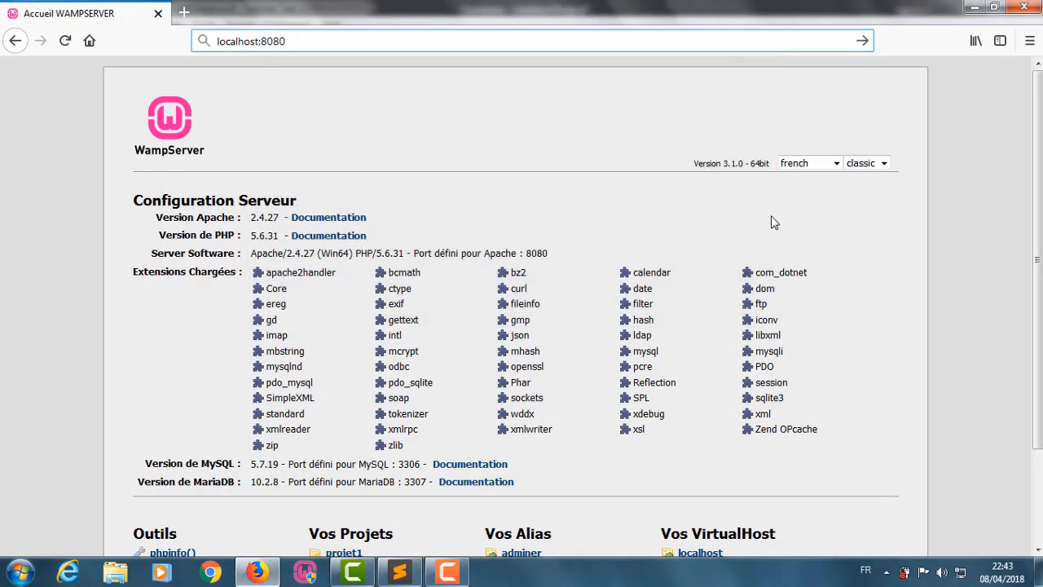
Launch phpMyAdmin from WampServer in a new browser tab
{"action": "left_click", "coordinate": [969, 245]}
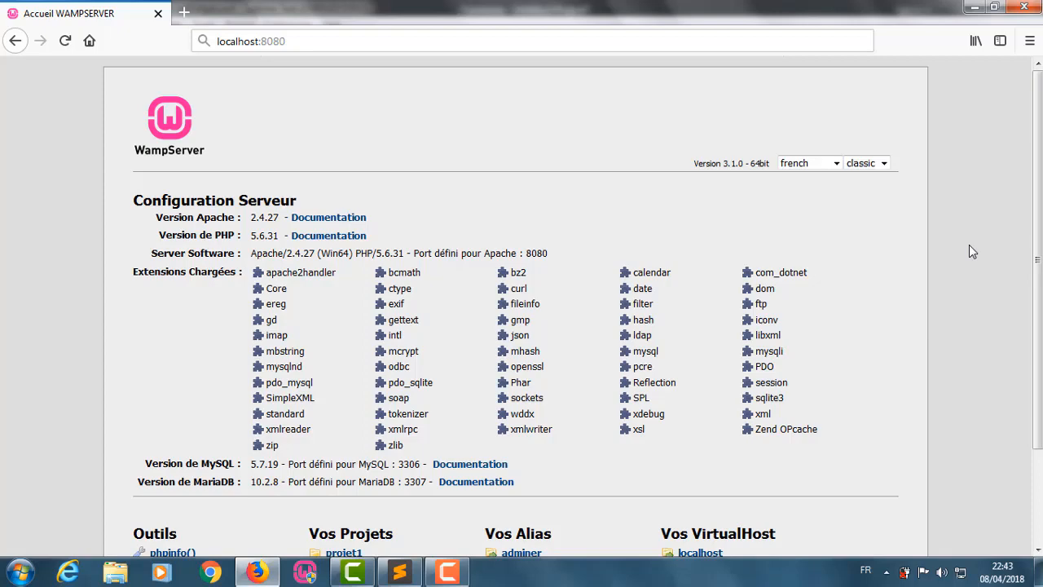
{"action": "scroll", "coordinate": [969, 246], "scroll_direction": "down", "scroll_amount": 3}
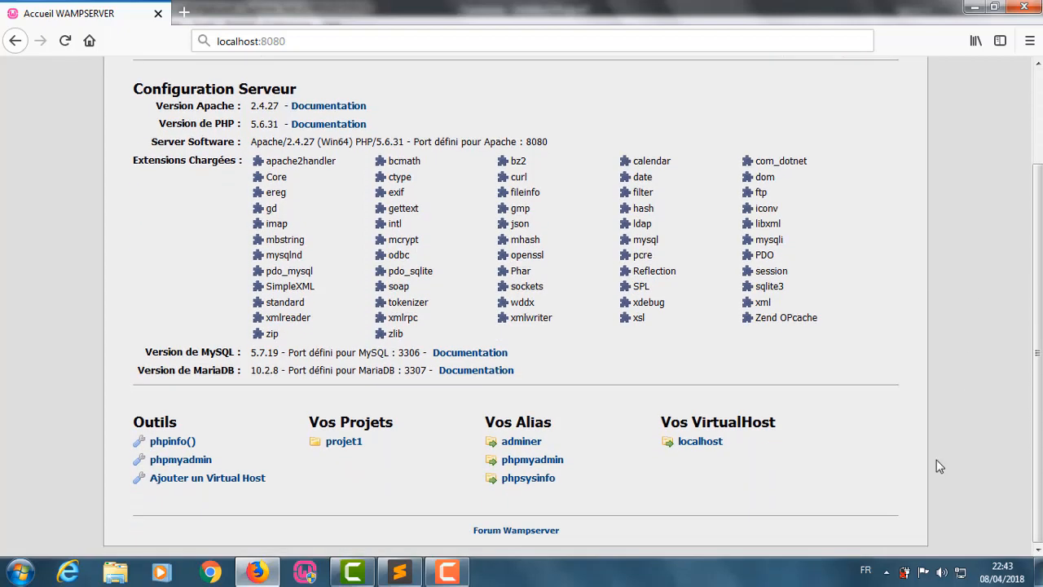
{"action": "left_click", "coordinate": [886, 571]}
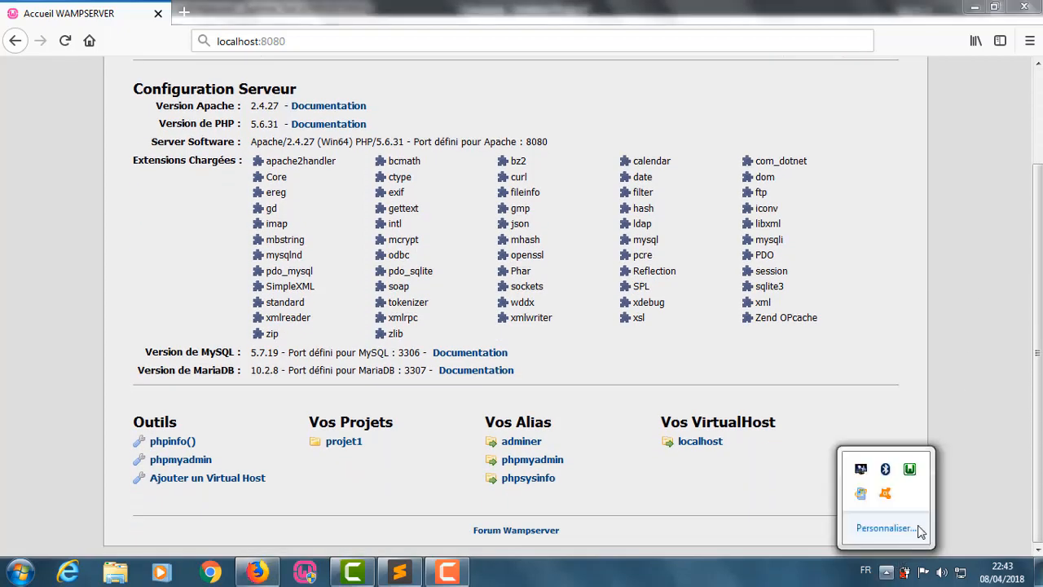
{"action": "left_click", "coordinate": [910, 470]}
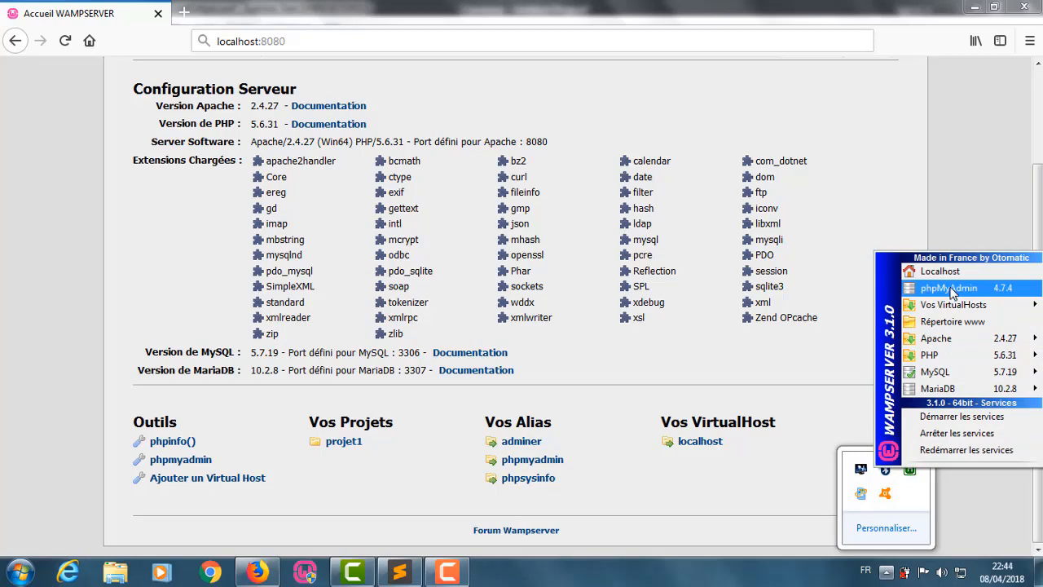
{"action": "left_click", "coordinate": [950, 290]}
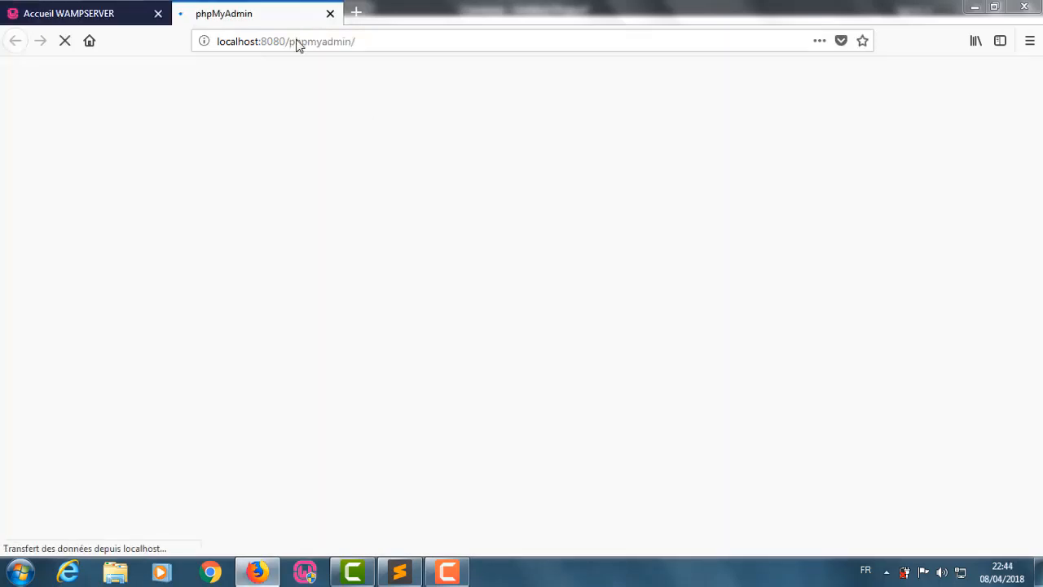
Open phpMyAdmin from the tools on the WampServer home page and compare its login page with the localhost:8080 one
{"action": "left_click", "coordinate": [82, 8]}
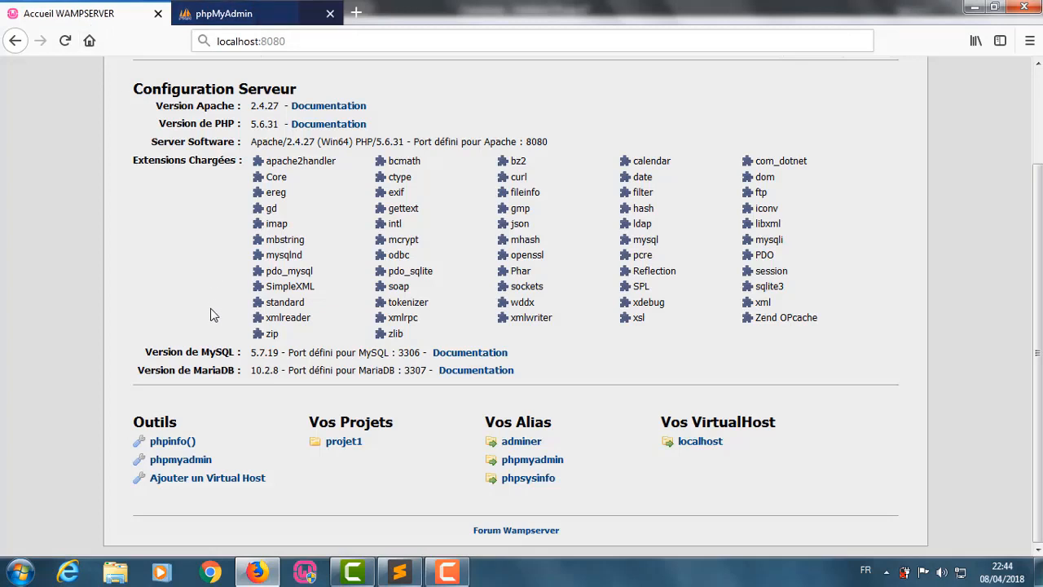
{"action": "left_click", "coordinate": [180, 459]}
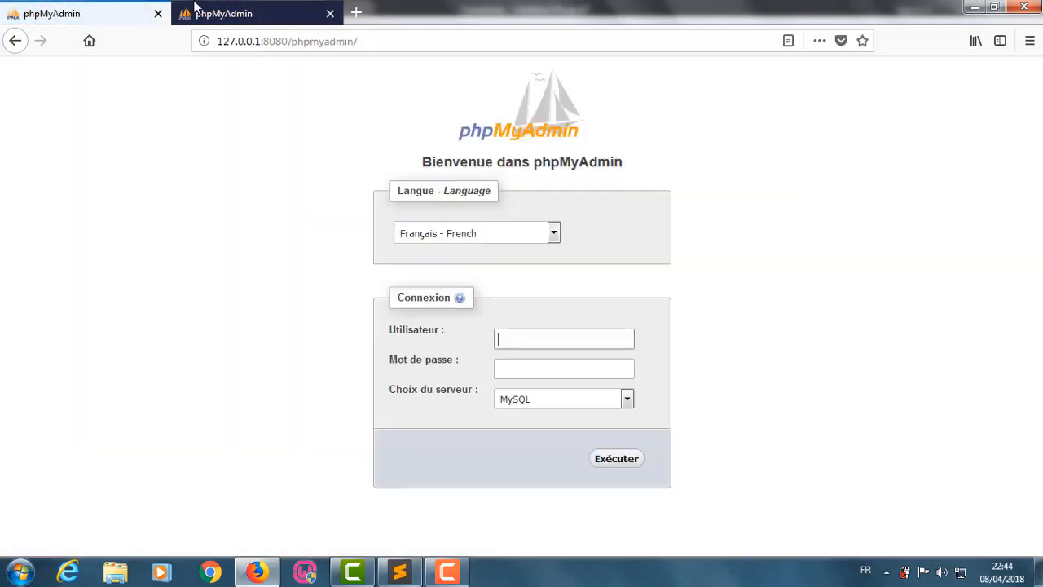
{"action": "left_click", "coordinate": [194, 9]}
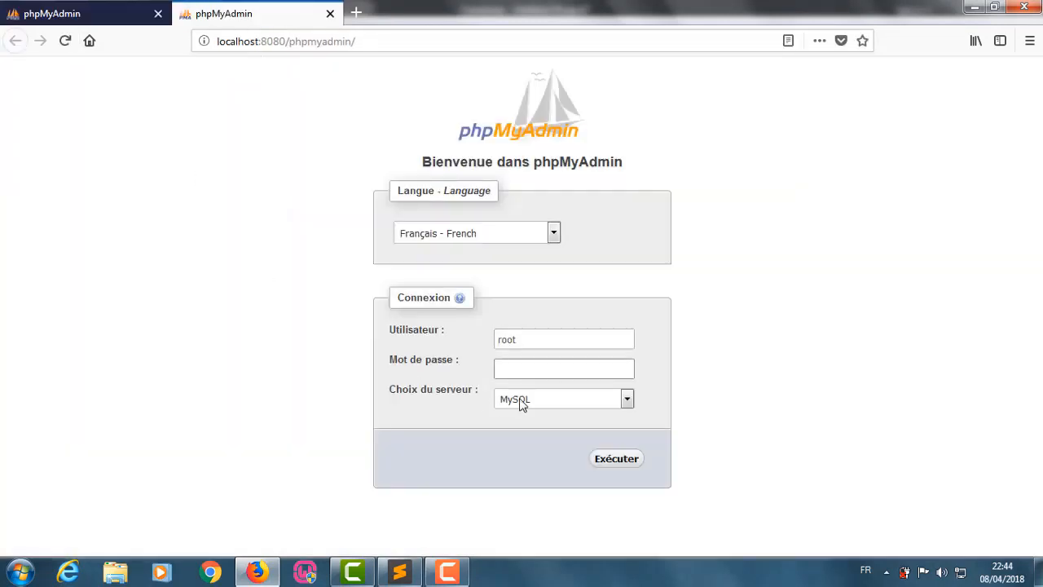
{"action": "left_click", "coordinate": [95, 22]}
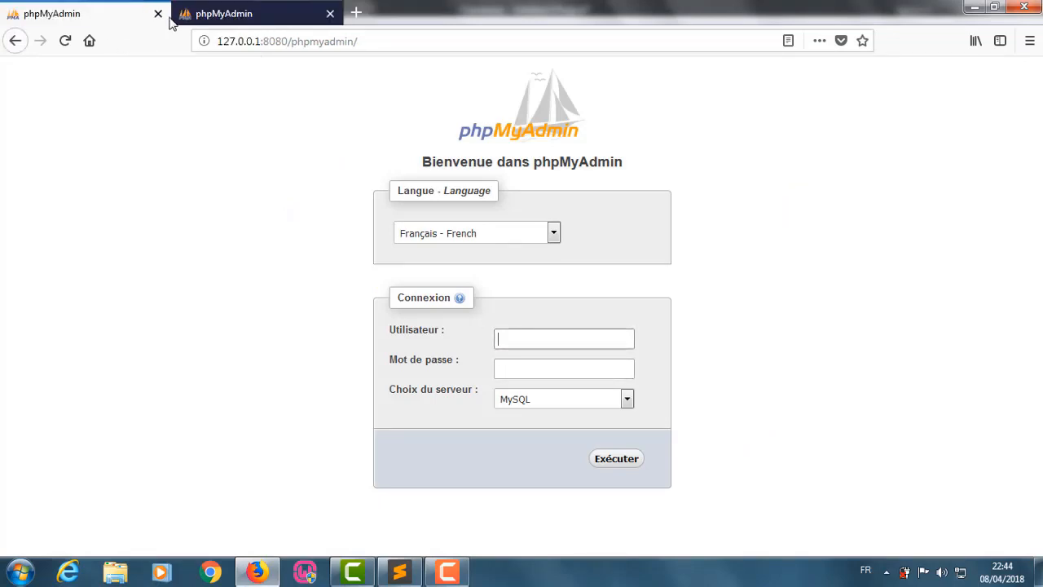
Log in to phpMyAdmin on localhost:8080 as root with an empty password and the MySQL server, and close the 127.0.0.1 phpMyAdmin page
{"action": "left_click", "coordinate": [273, 7]}
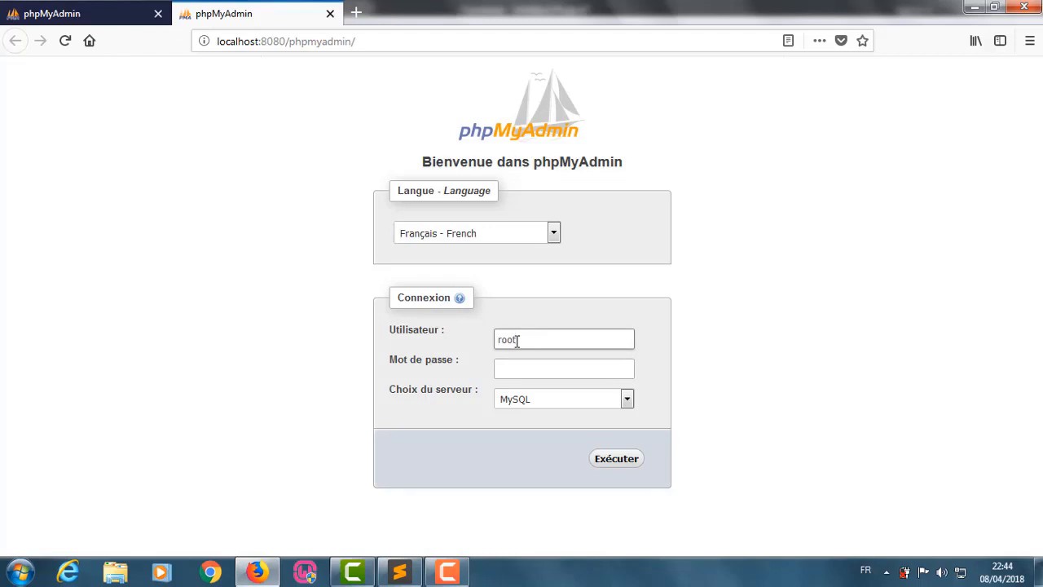
{"action": "left_click", "coordinate": [610, 460]}
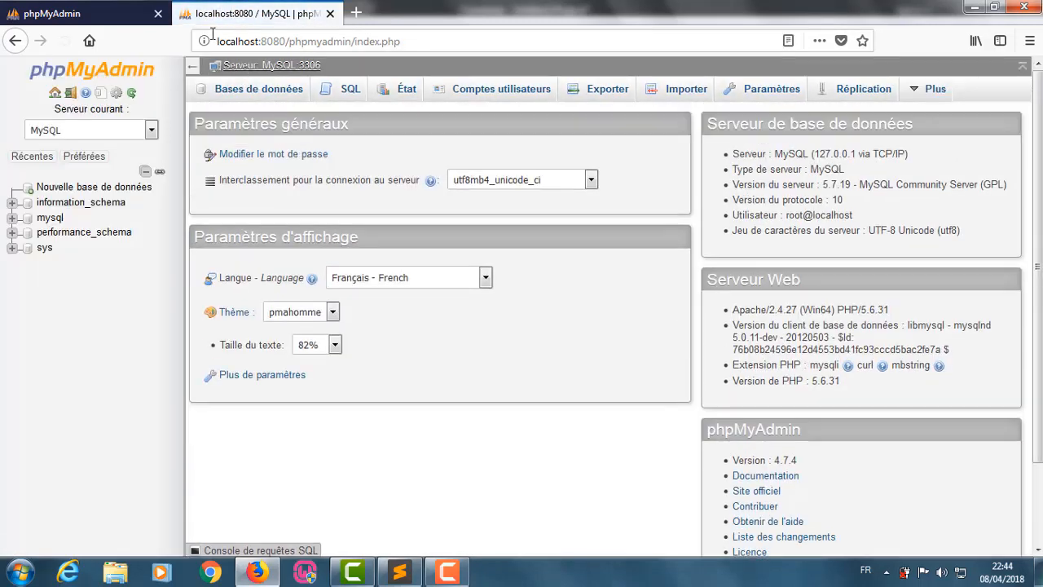
{"action": "left_click", "coordinate": [159, 14]}
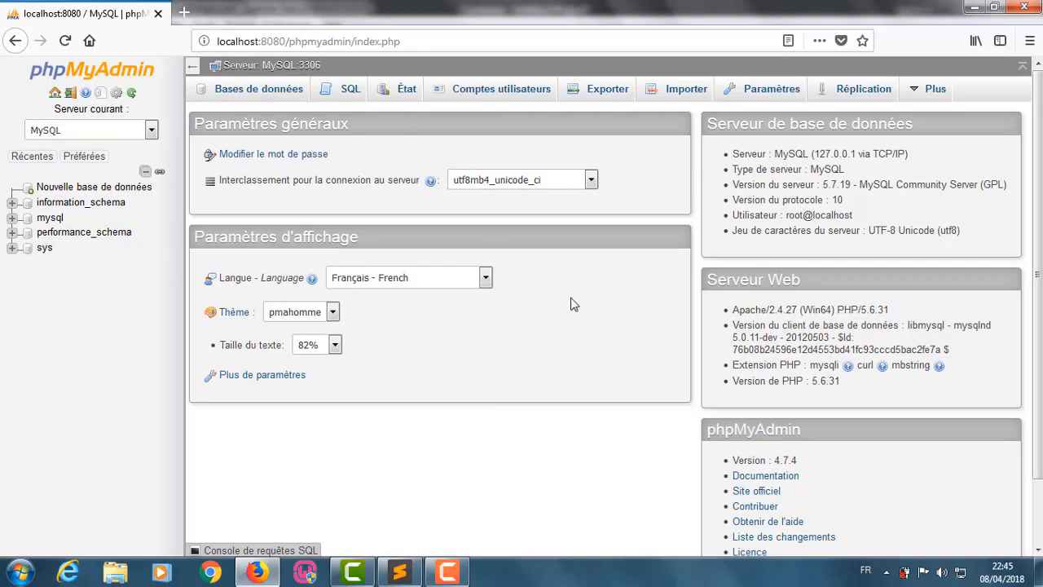
Open the new database page in phpMyAdmin and activate the database name field
{"action": "left_click", "coordinate": [63, 188]}
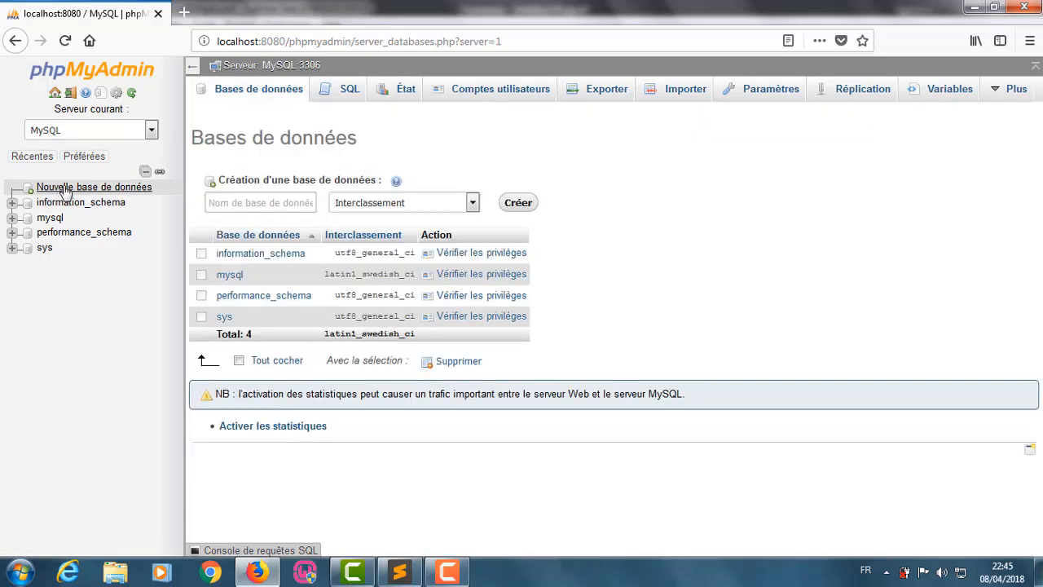
{"action": "left_click", "coordinate": [272, 203]}
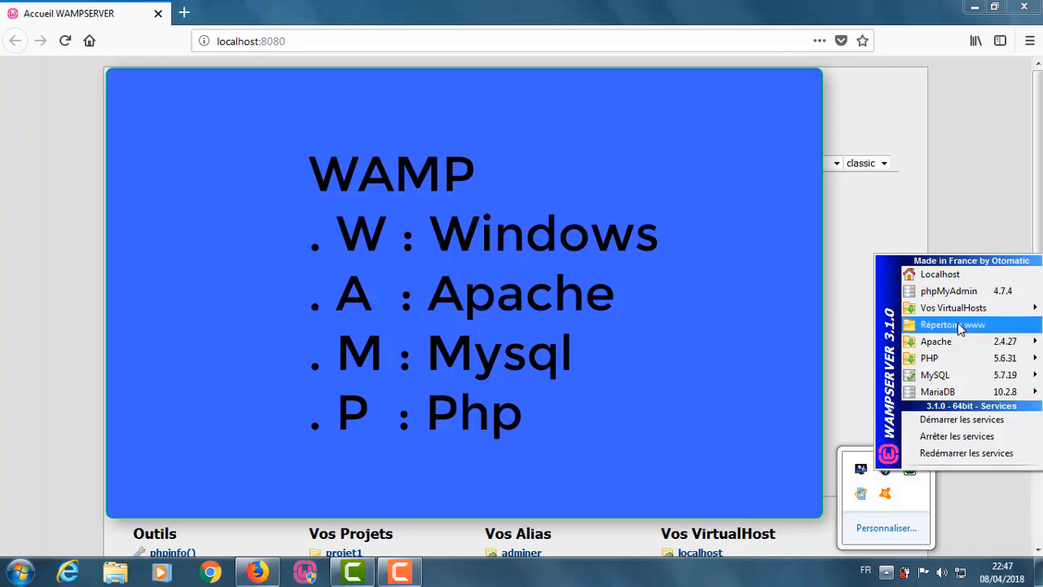
Display WampServer's options for the MariaDB server
{"action": "mouse_move", "coordinate": [955, 346]}
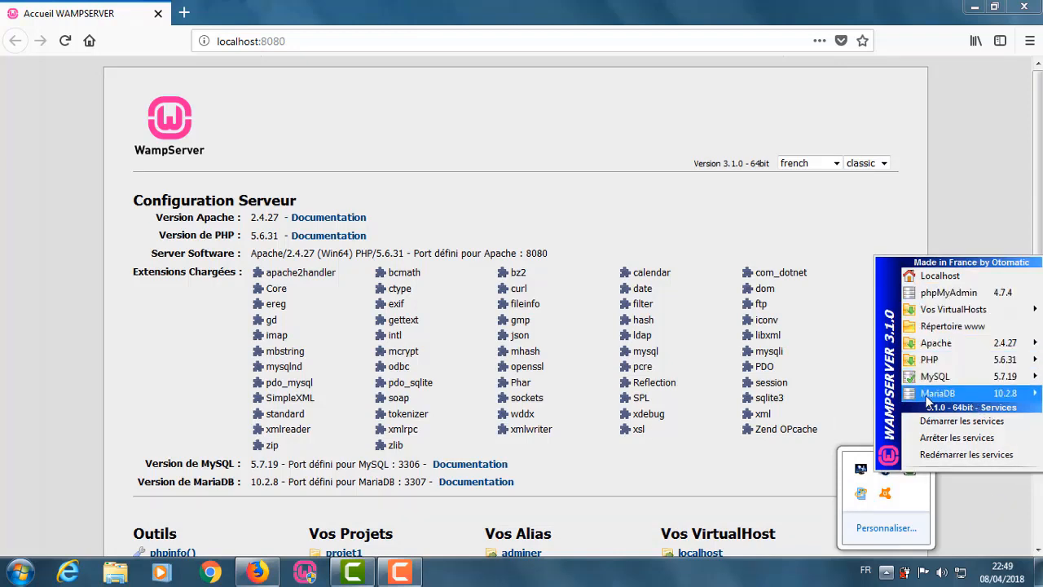
{"action": "mouse_move", "coordinate": [963, 400]}
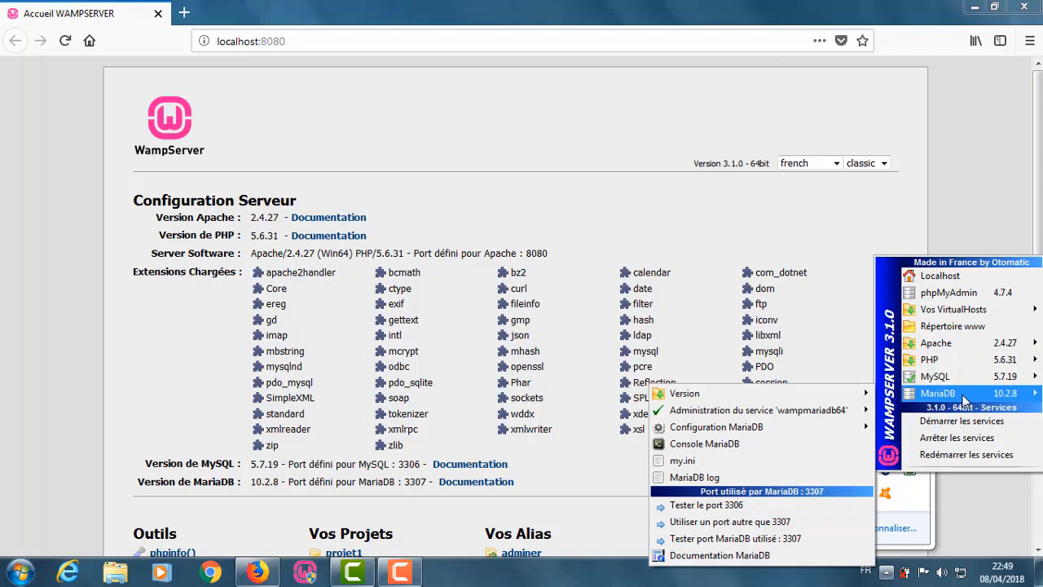